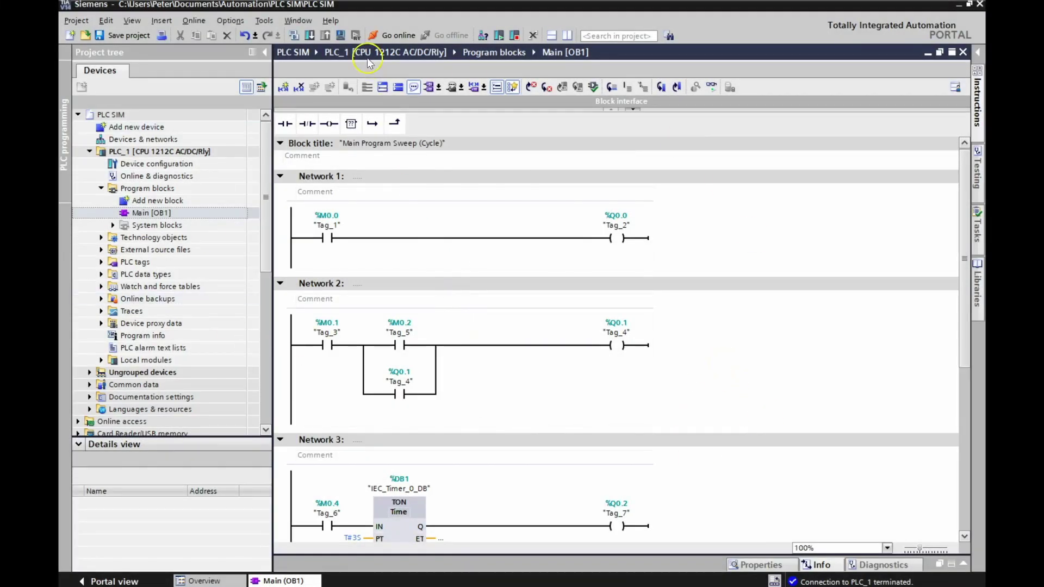
Check installed versions (TIA Portal, STEP 7 Basic, WinCC Basic at V14 SP1 Update 6) and launch the updater
left_click(331, 21)
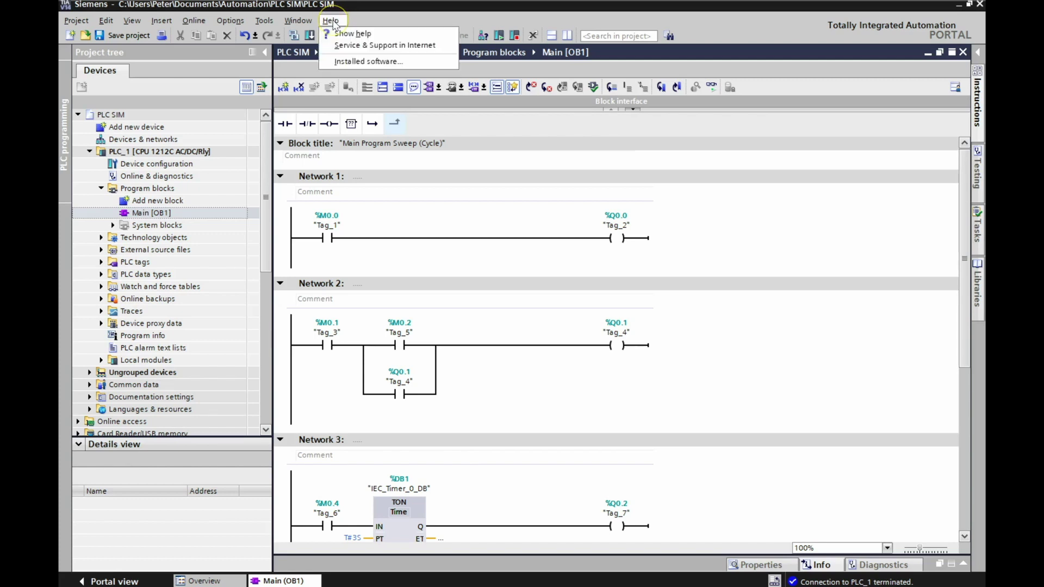
left_click(353, 63)
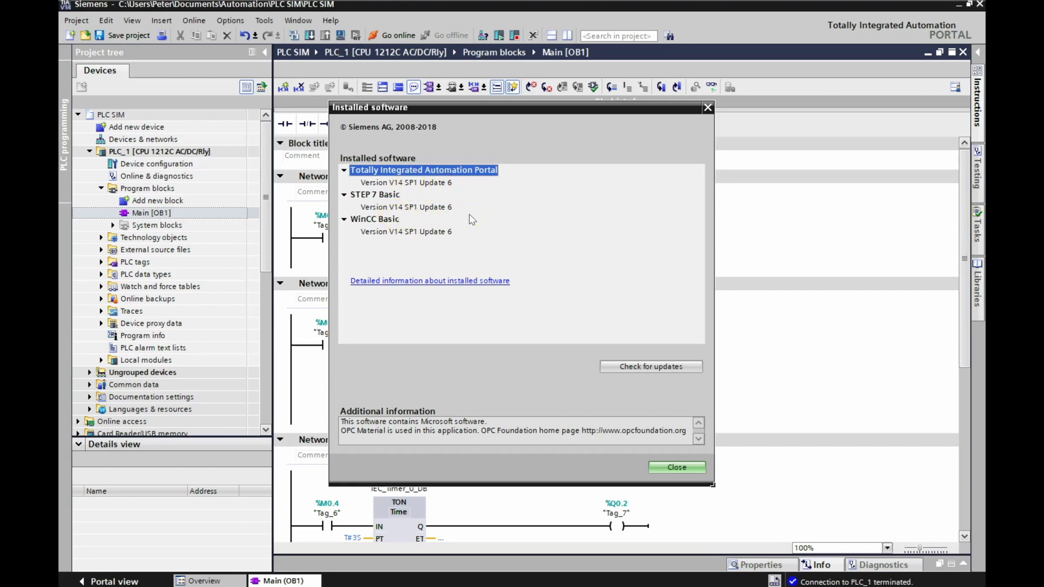
left_click(489, 258)
left_click(407, 251)
left_click(624, 372)
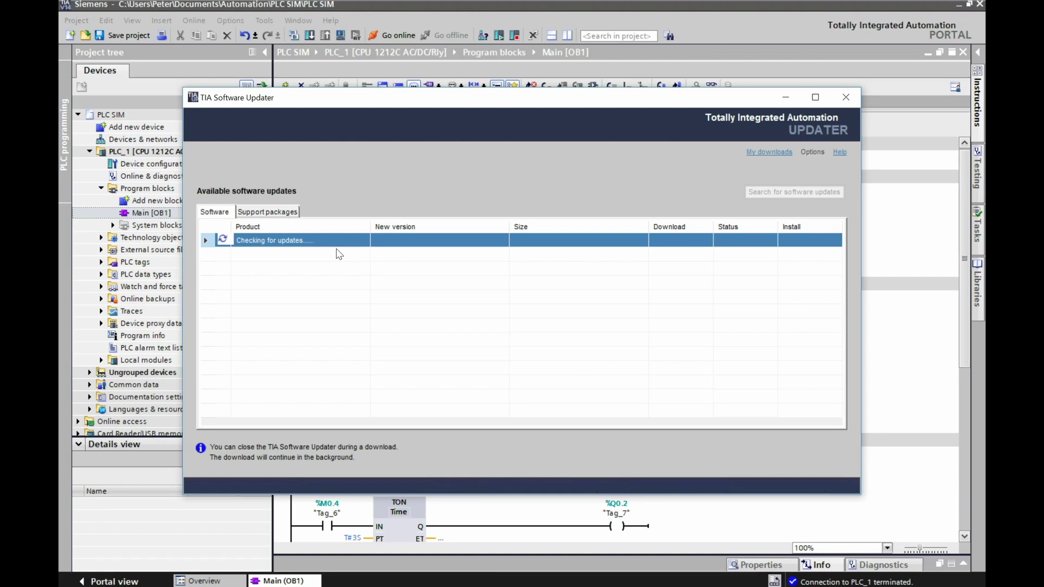
Review the Support packages and Software update lists, then bring up the Updates for PLCSIM V14 SP1 page
left_click(287, 212)
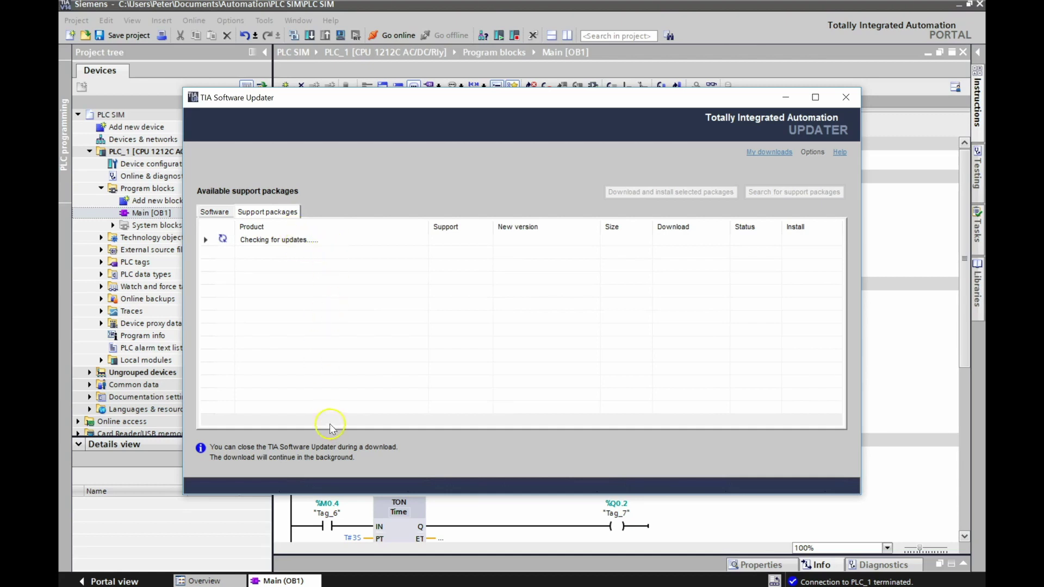
left_click(213, 212)
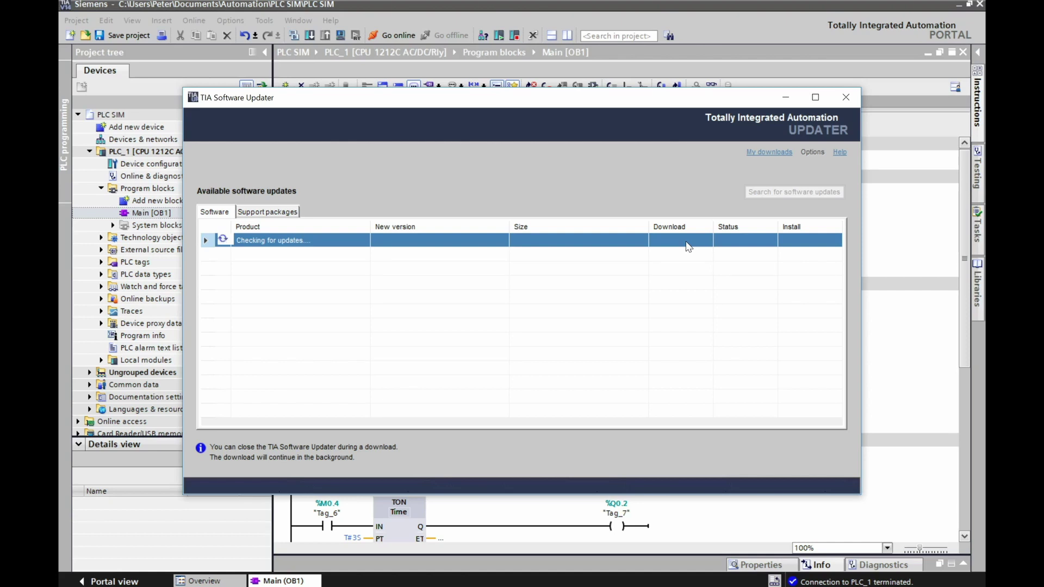
left_click(901, 245)
mouse_move(530, 580)
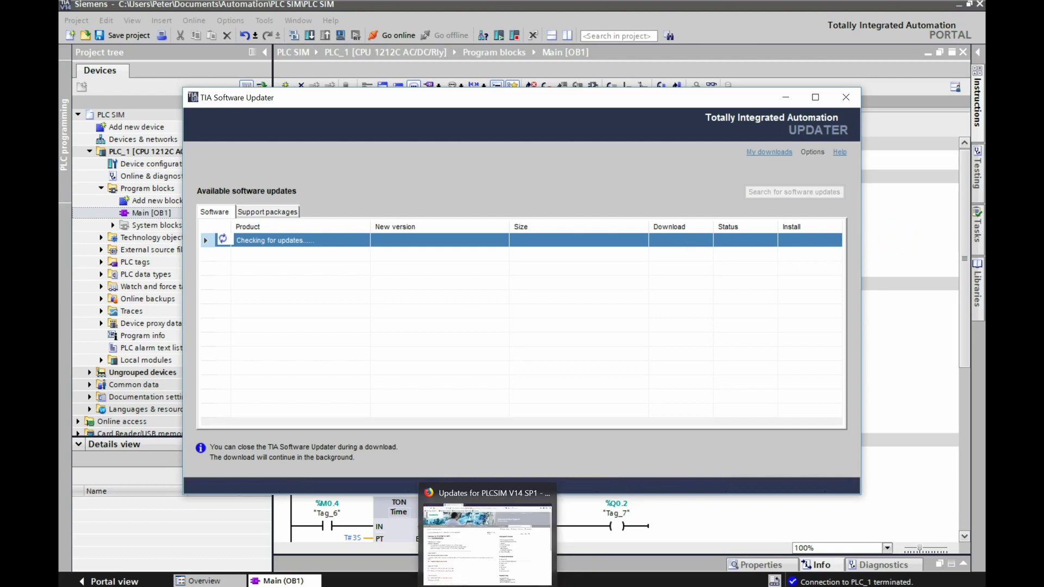
left_click(486, 539)
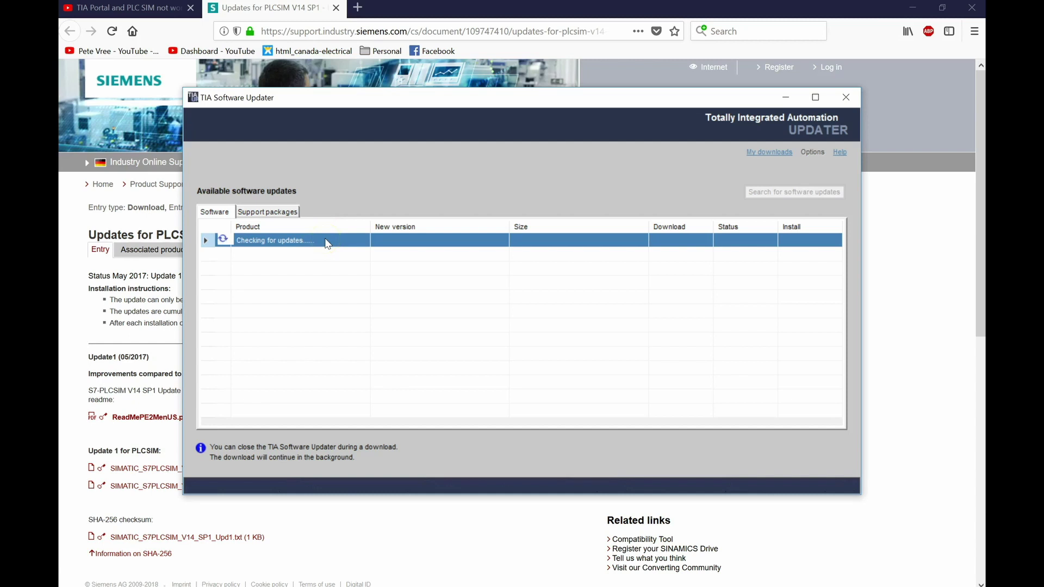
Download SIMATIC_S7PLCSIM_V14_SP1_Upd1.exe from the Updates for PLCSIM V14 SP1 page in Firefox
left_click(455, 555)
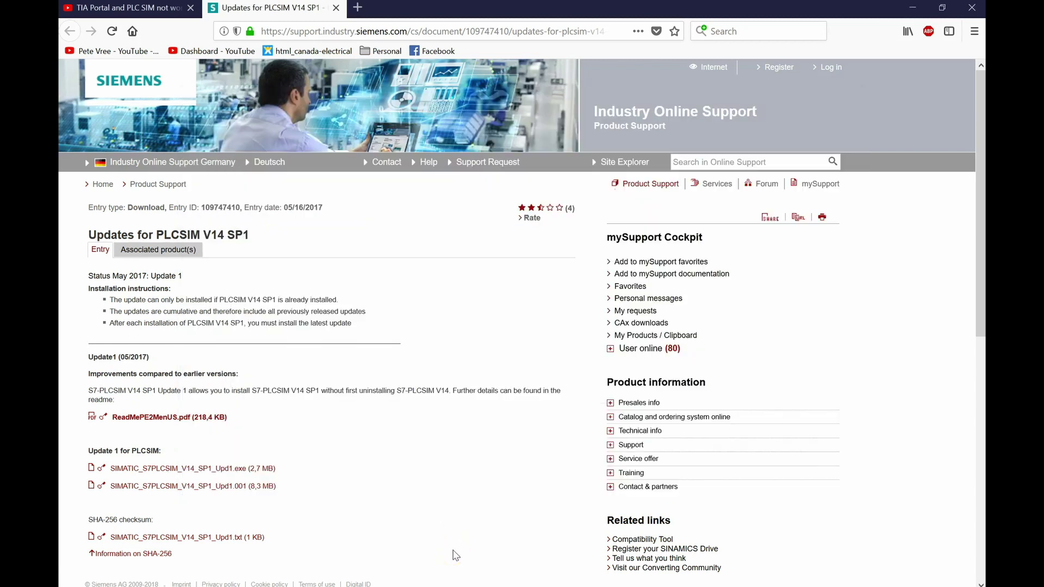
left_click(179, 469)
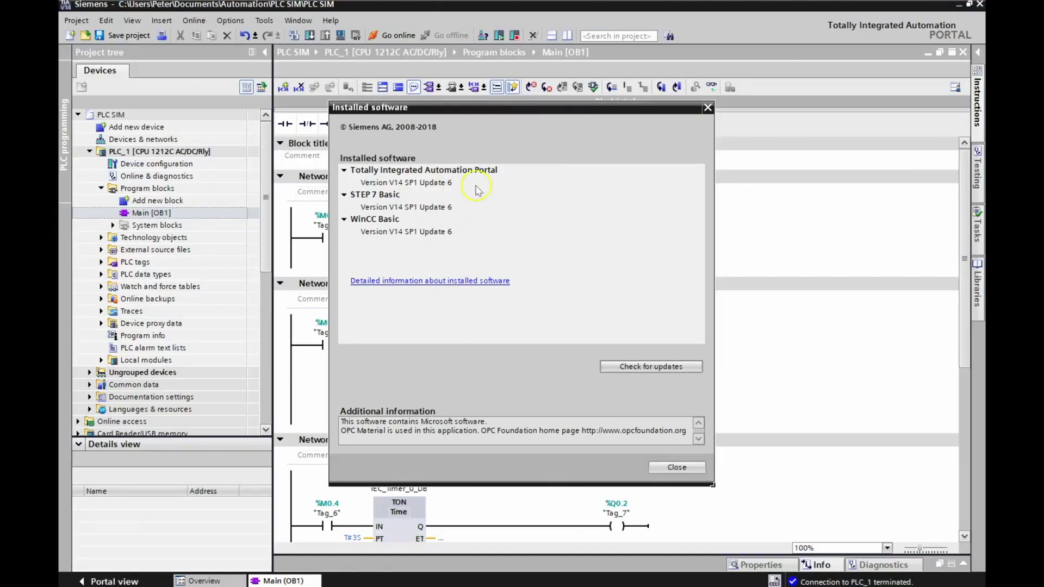
Close the Installed software and updater windows and show PLC_1's CPU 1212C AC/DC/Rly device configuration
left_click(683, 469)
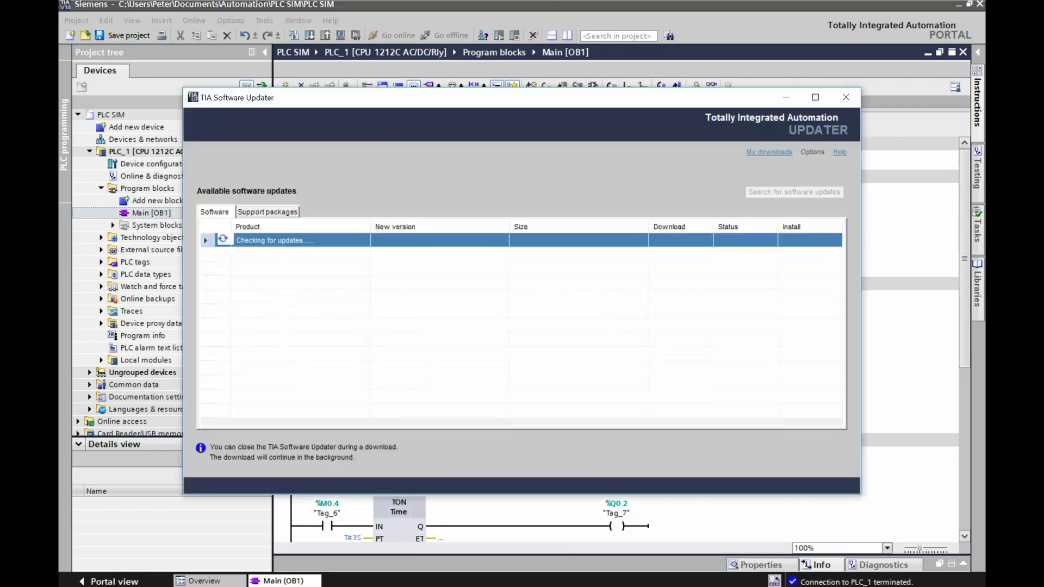
left_click(840, 99)
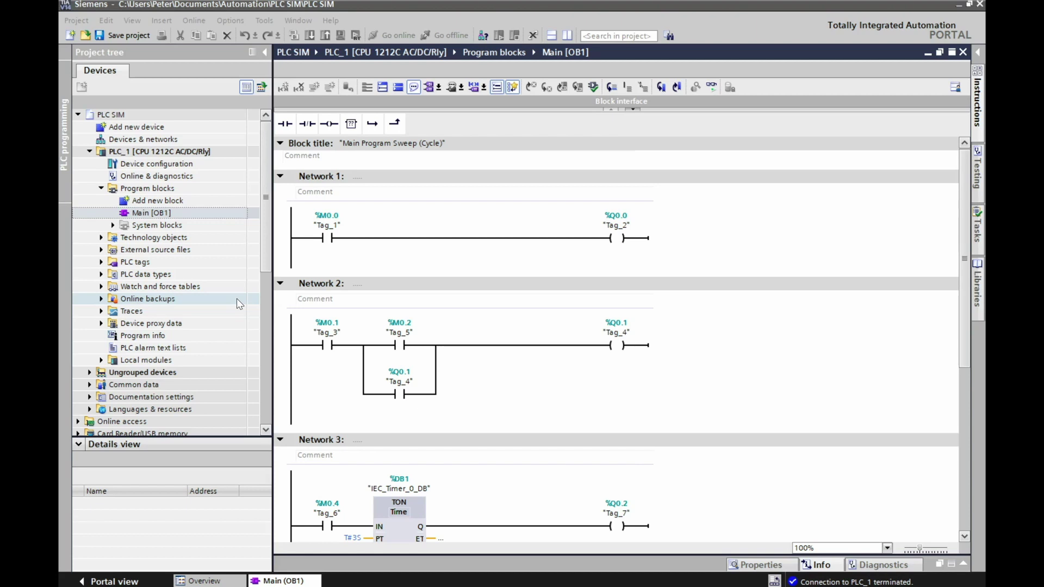
left_click(180, 163)
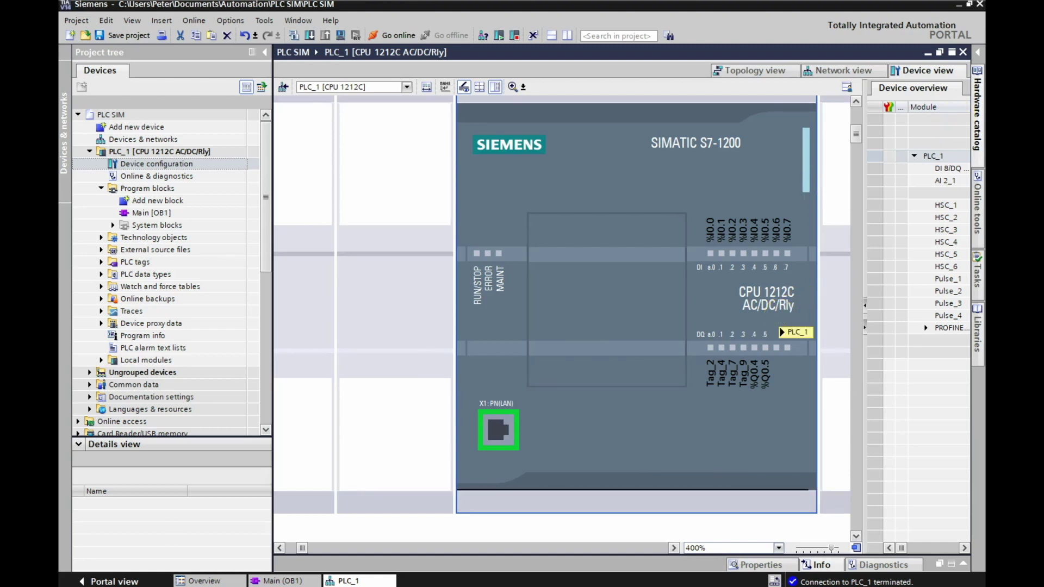
left_click(977, 115)
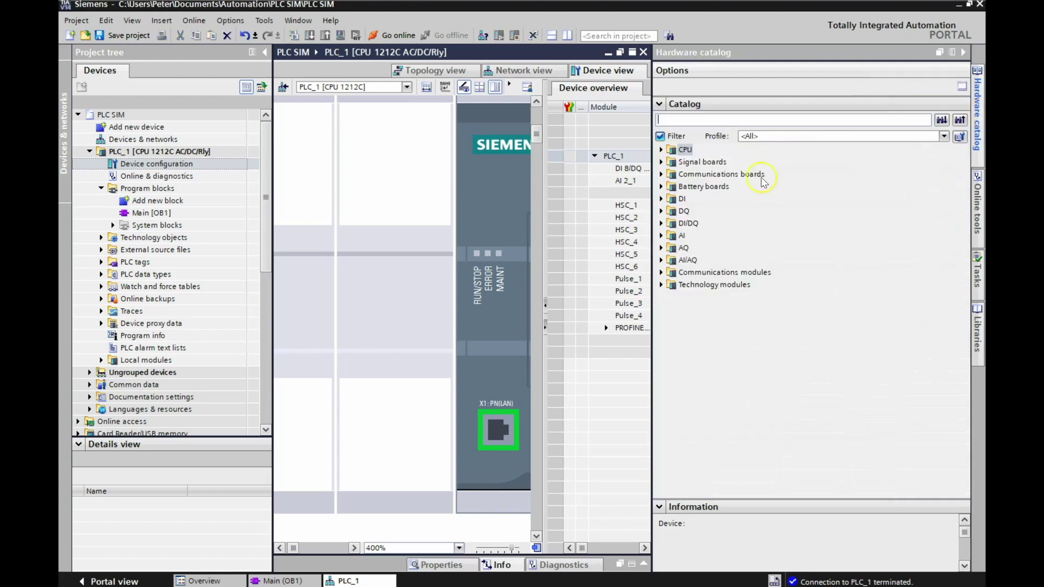
left_click(662, 150)
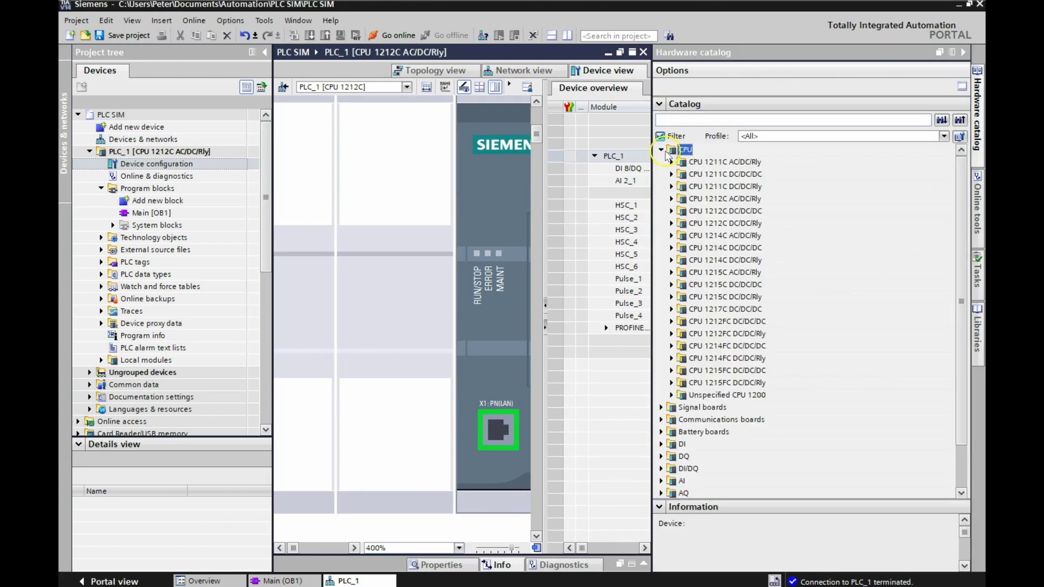
left_click(672, 200)
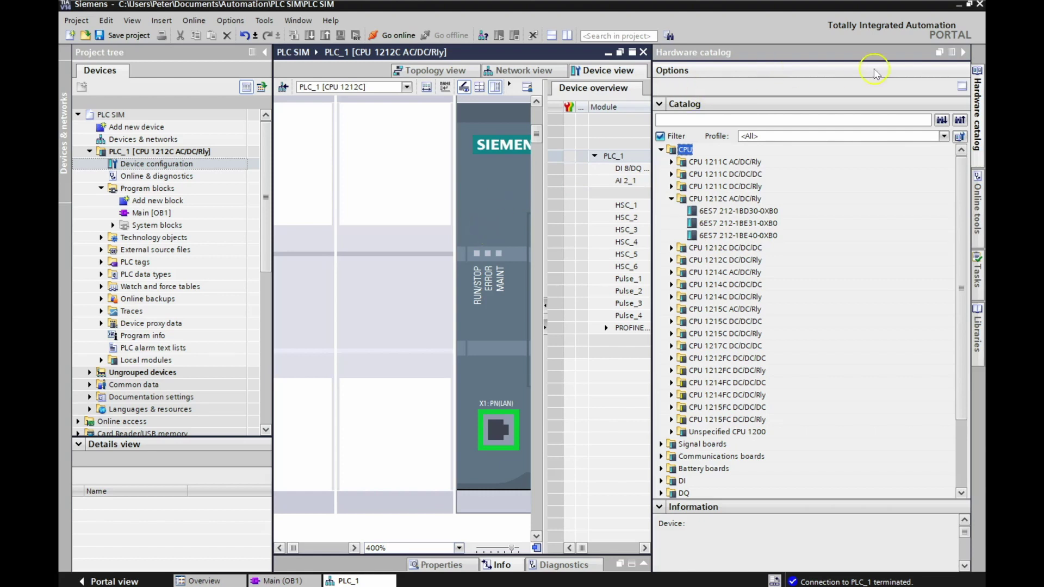
left_click(963, 53)
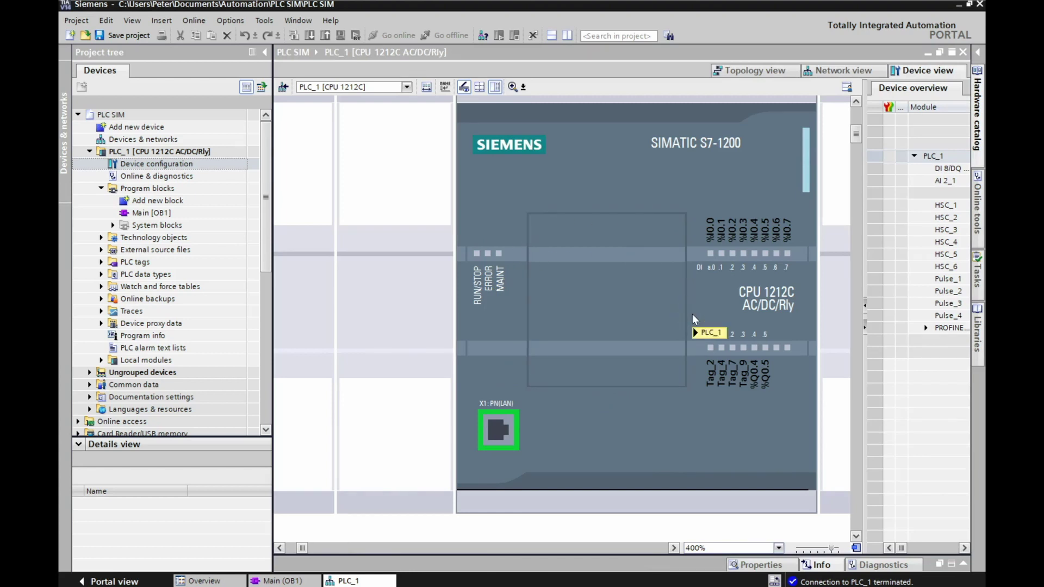
left_click(622, 401)
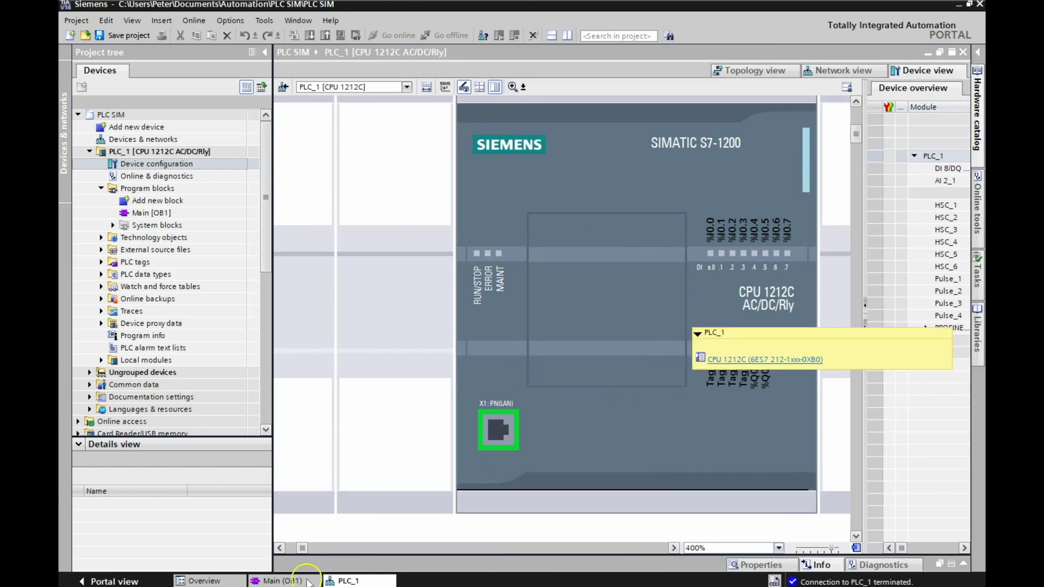
left_click(276, 581)
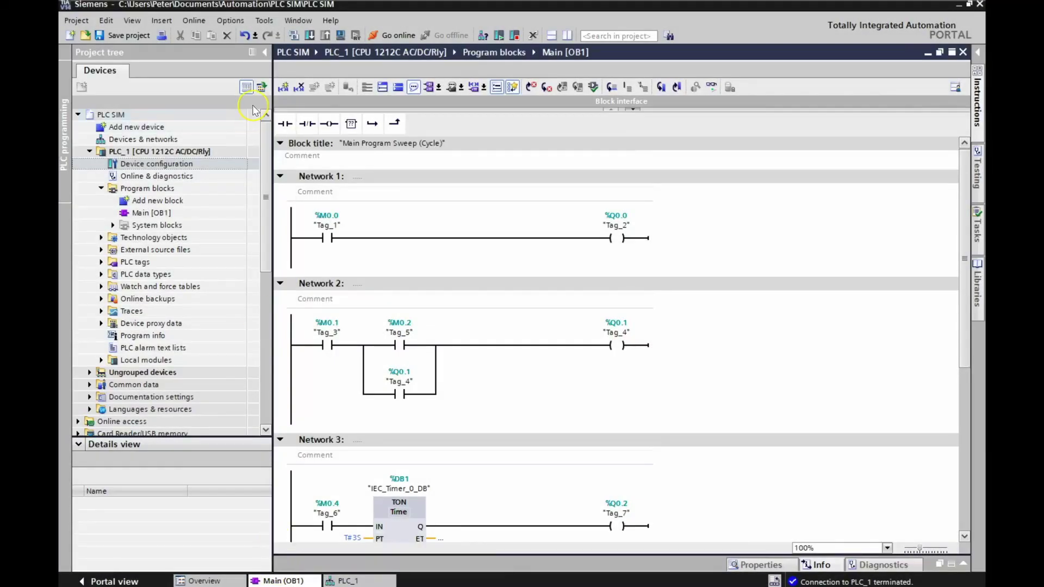
Start PLC simulation for Main [OB1] via Online > Simulation > Start
left_click(200, 24)
mouse_move(214, 74)
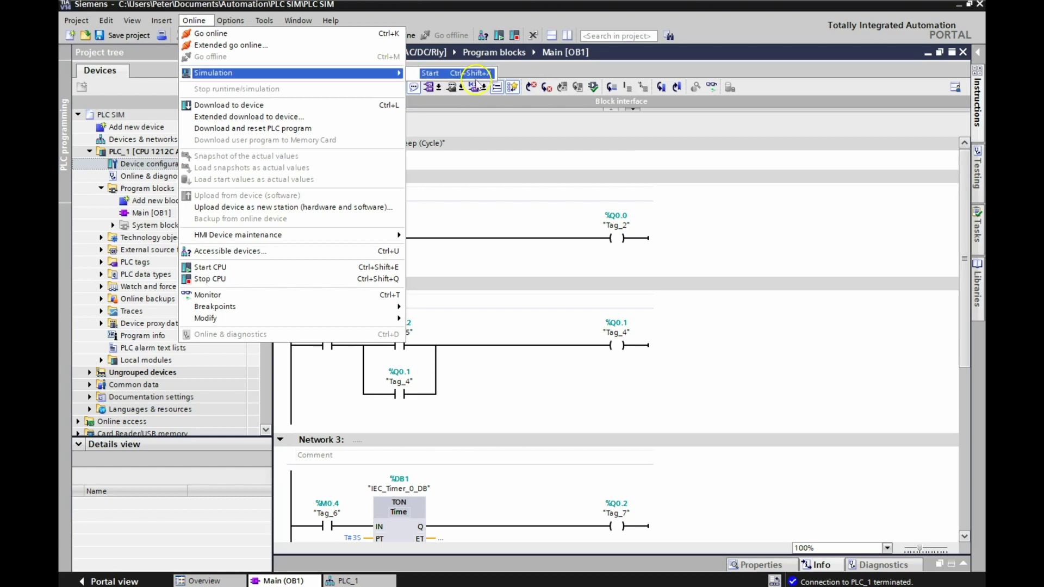
left_click(428, 75)
left_click(438, 74)
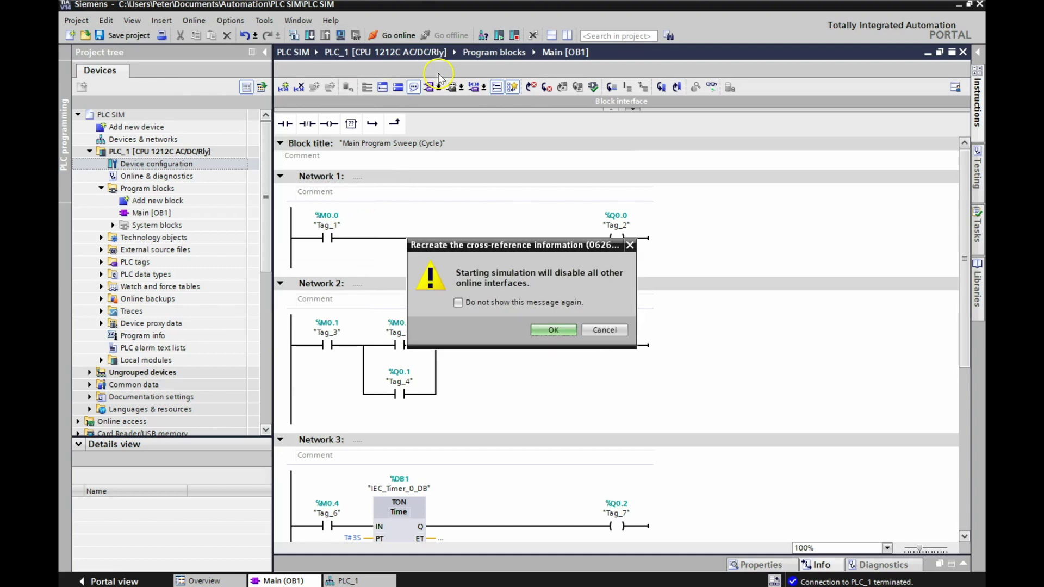
Accept disabling other online interfaces, download the program to simulated PLC_1, and start its CPU
left_click(554, 330)
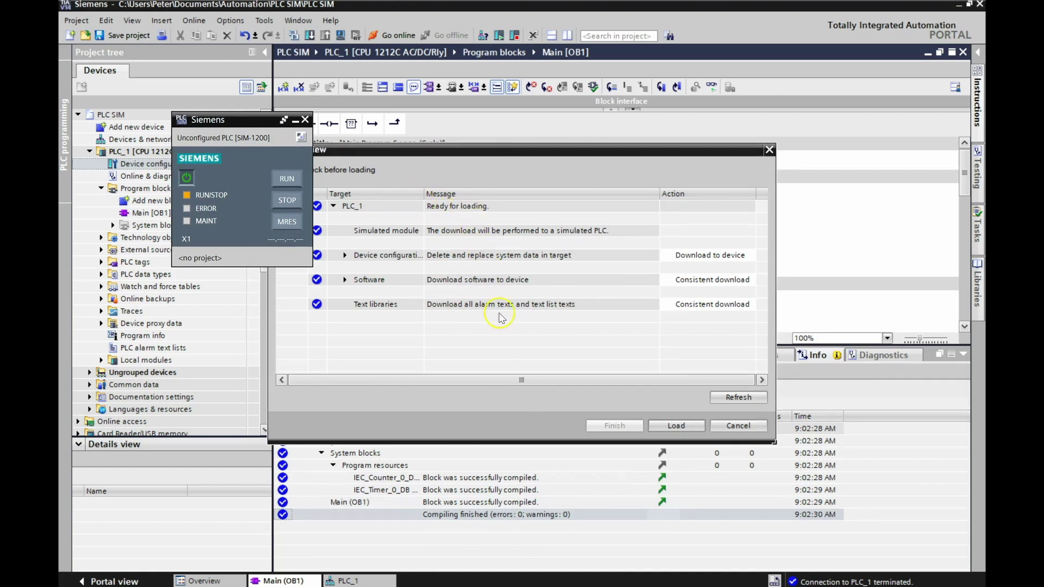
left_click(660, 427)
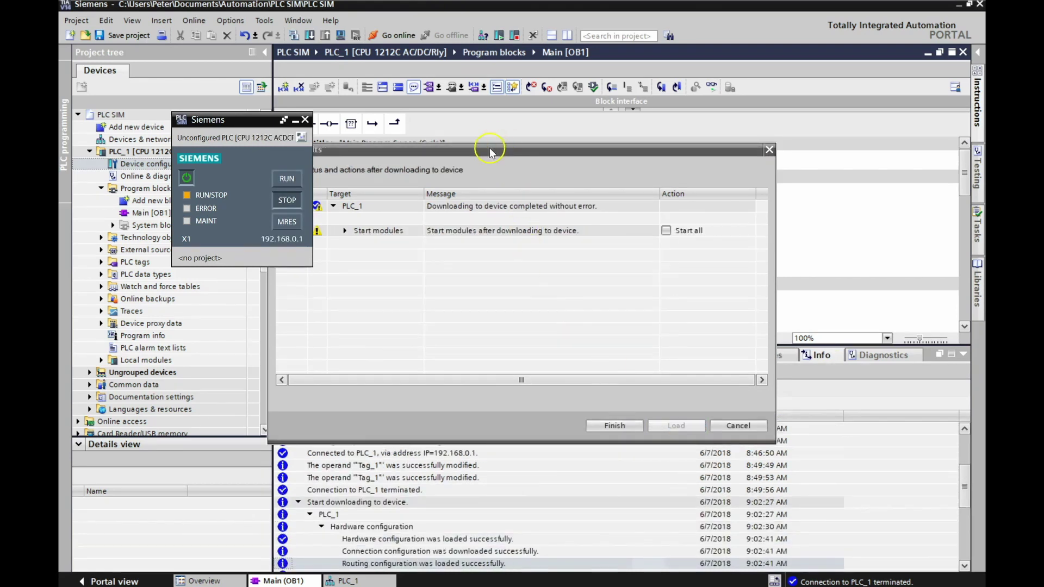
left_click_drag(490, 146, 567, 143)
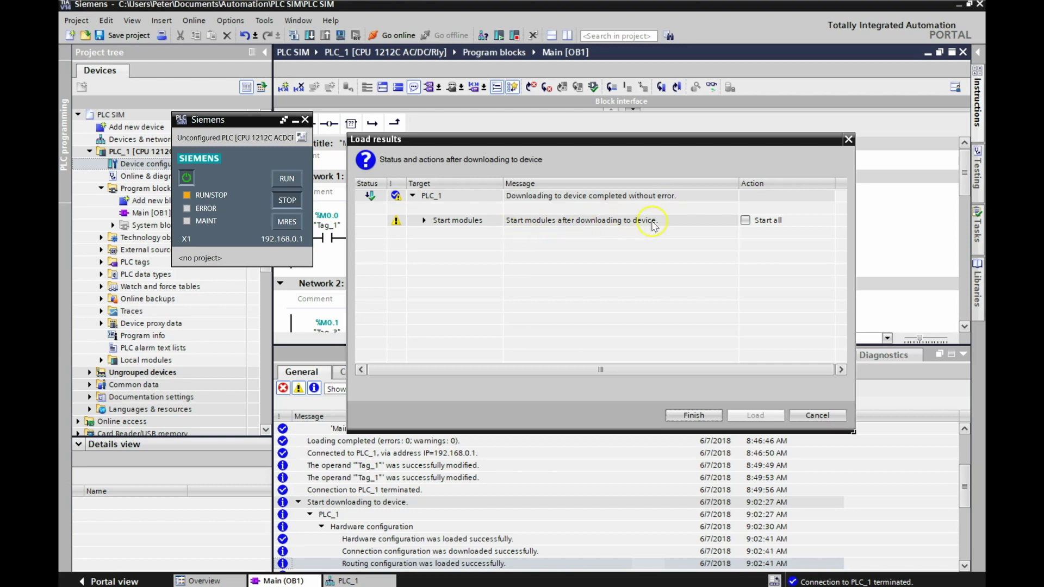
left_click(745, 220)
left_click(694, 416)
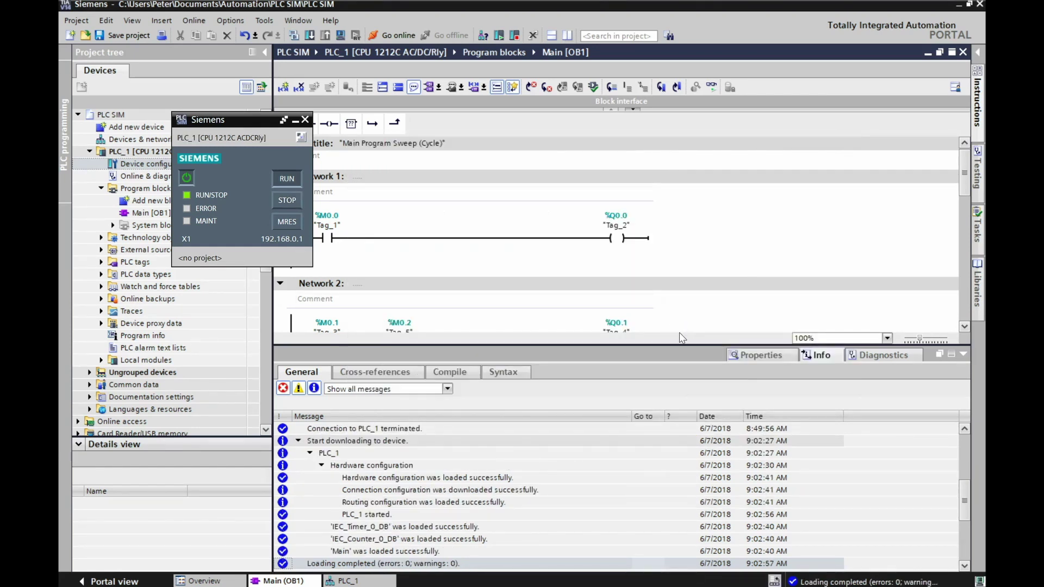
Put simulated PLC_1 in RUN and turn on online monitoring of Main [OB1]
left_click_drag(247, 119, 196, 108)
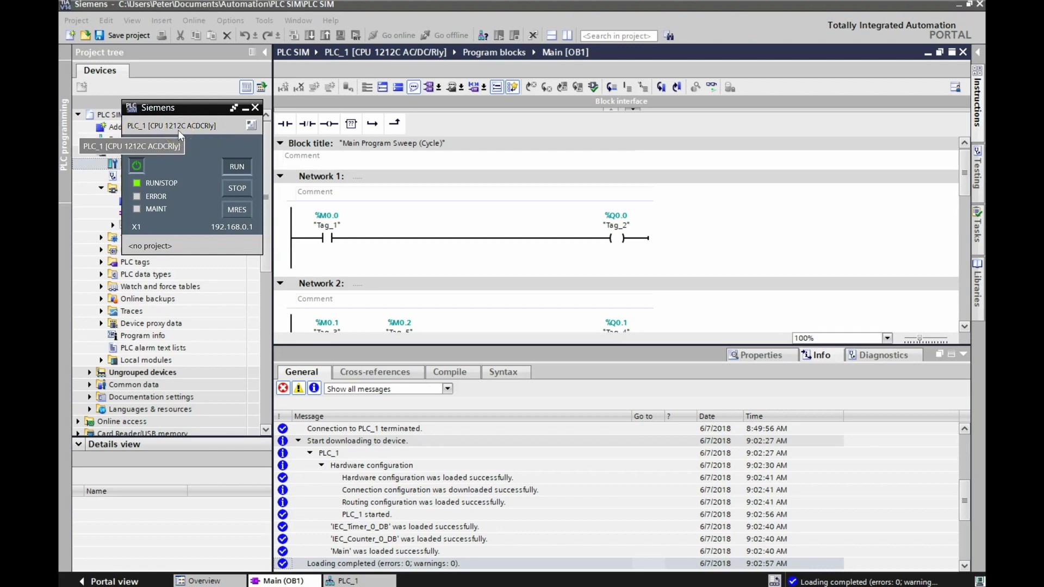
left_click(193, 132)
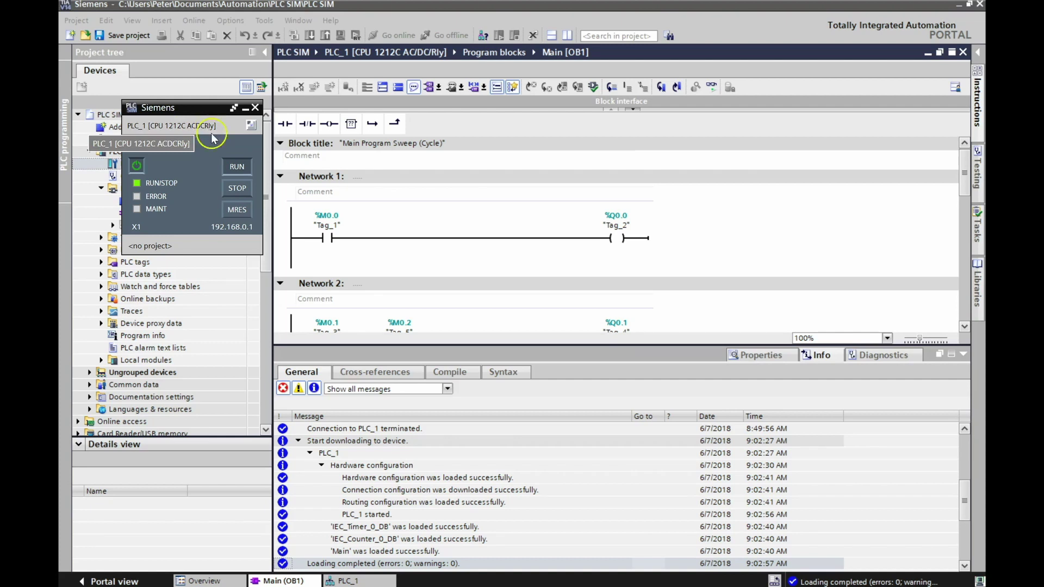
left_click(237, 166)
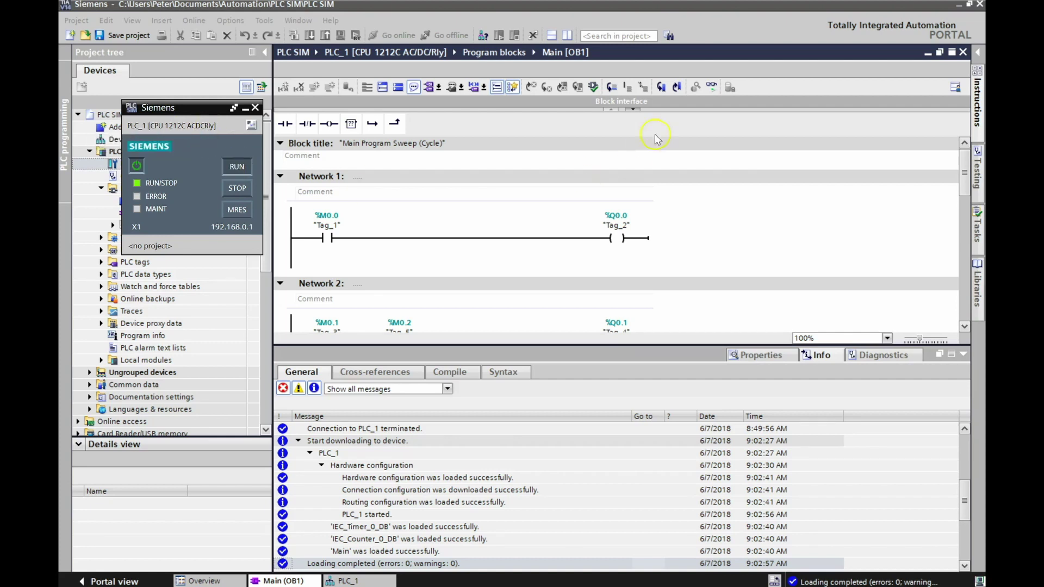
left_click(716, 88)
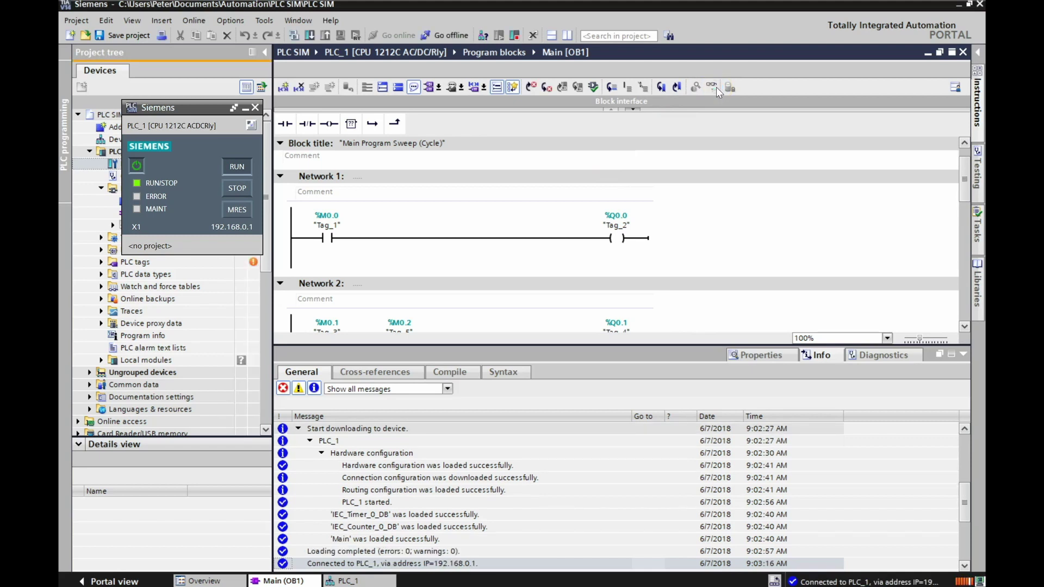
Modify Tag_1 in Network 1 to 1, energising Tag_2
left_click(963, 354)
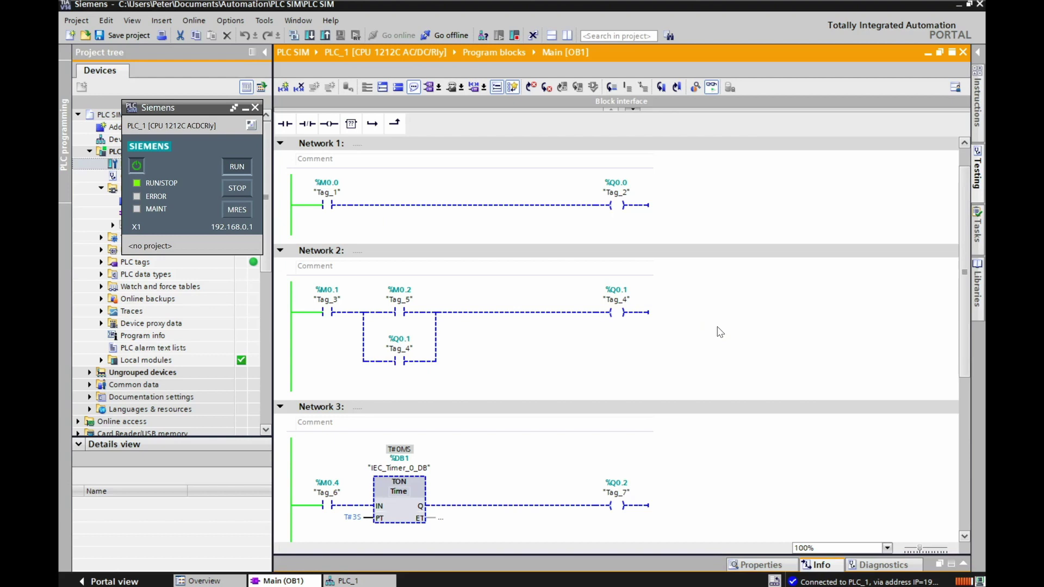
left_click(296, 253)
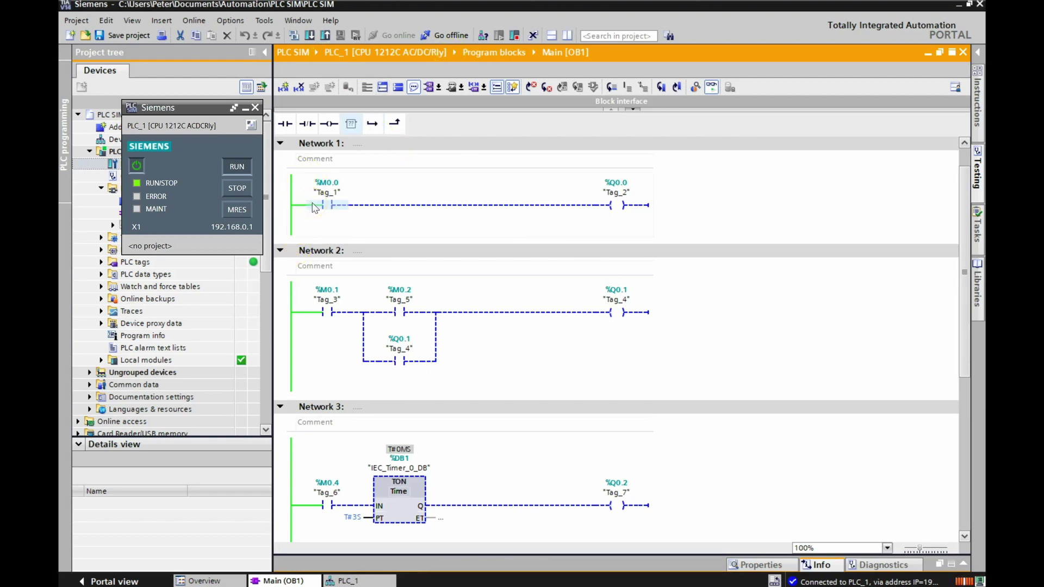
left_click(378, 226)
left_click(328, 207)
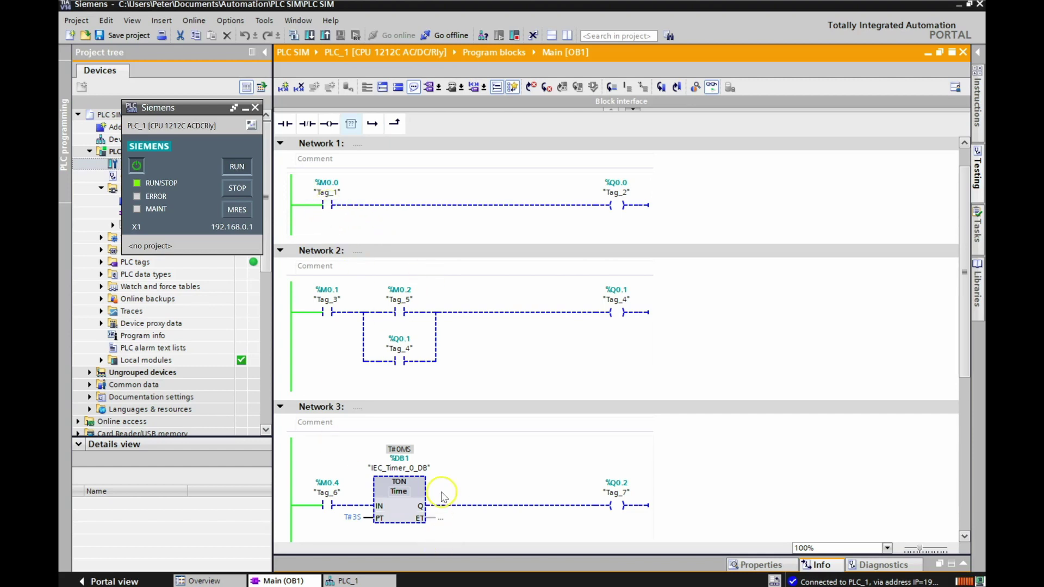
left_click(332, 205)
right_click(330, 210)
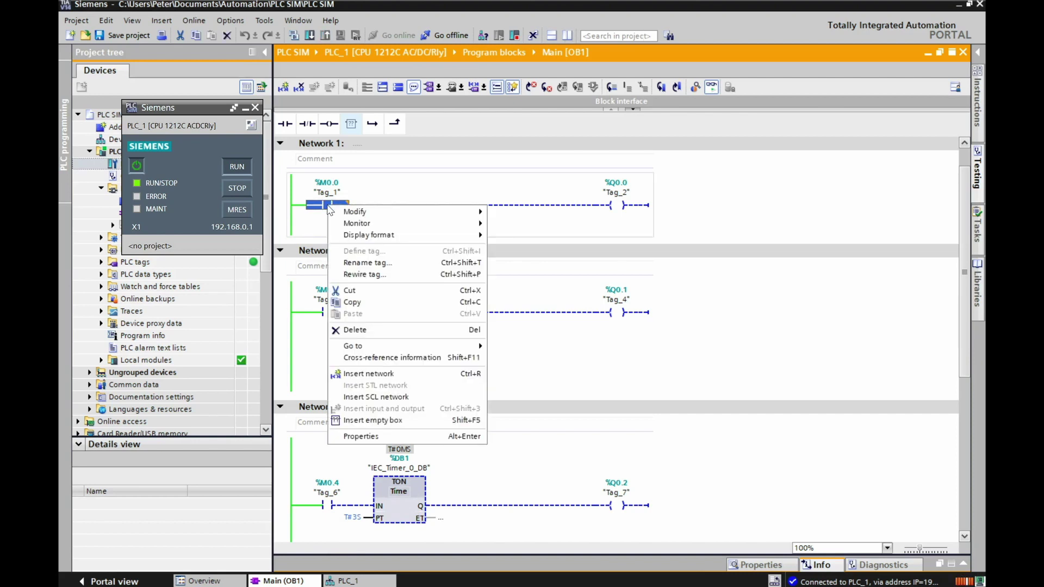
mouse_move(354, 211)
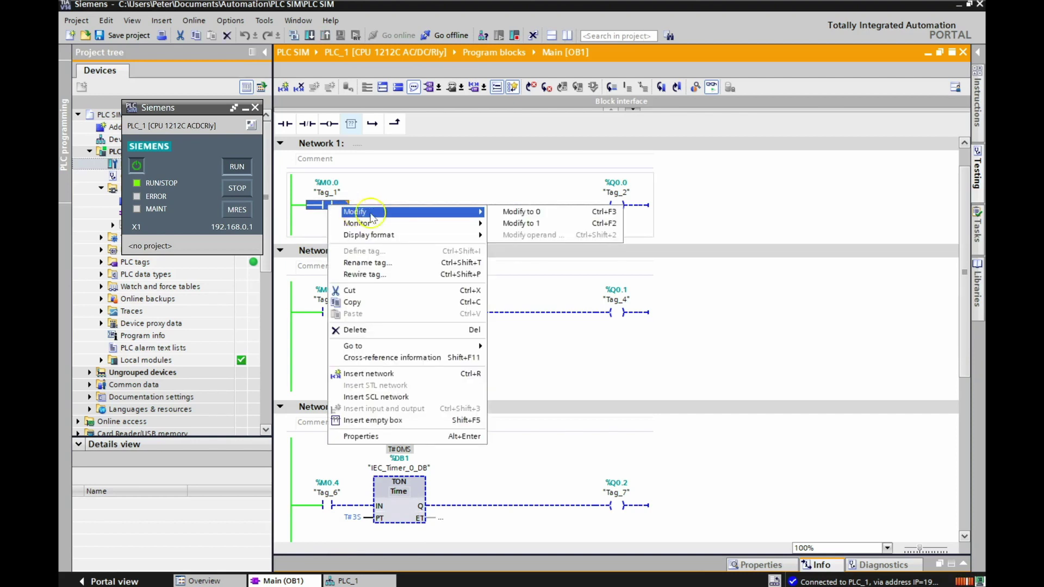
left_click(511, 228)
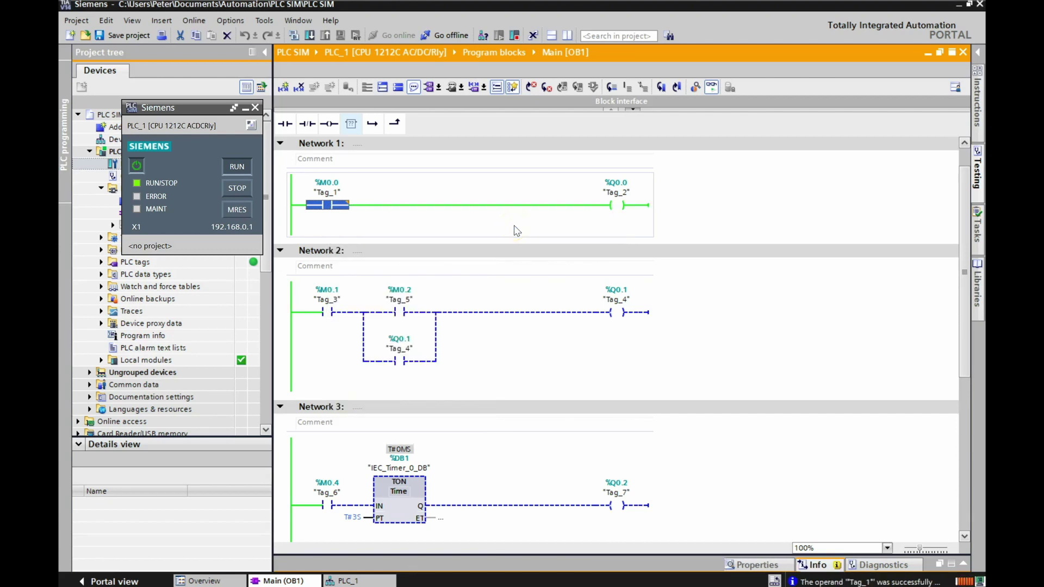
Modify Tag_1 back to 0, de-energising Network 1
right_click(328, 205)
mouse_move(356, 214)
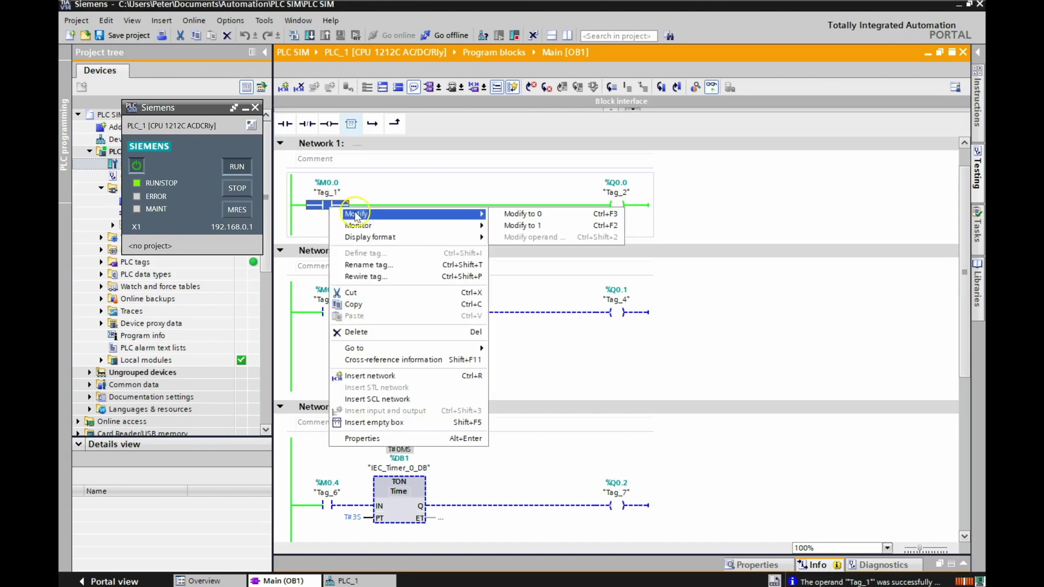
left_click(526, 215)
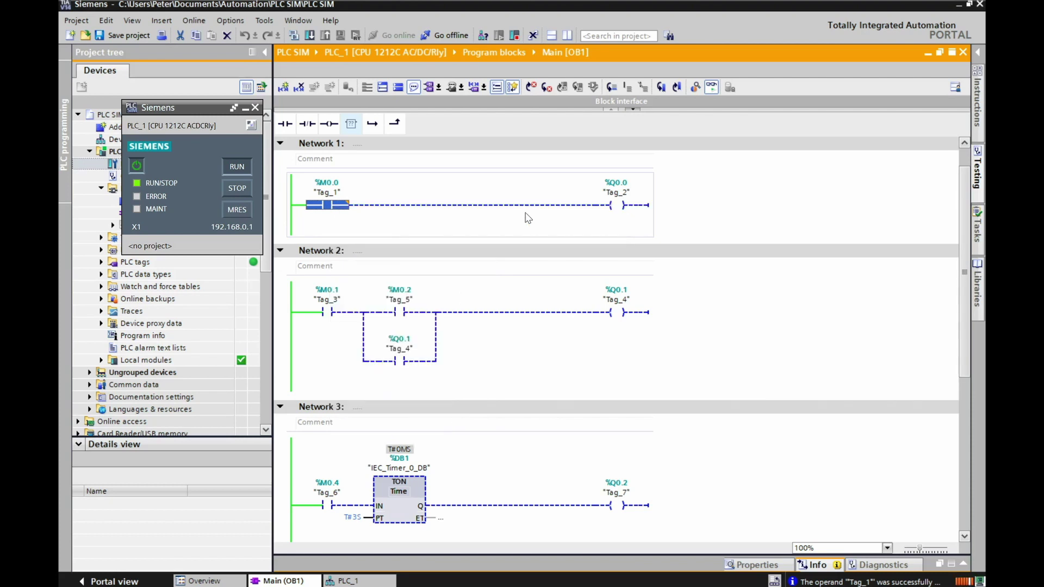
Modify Tag_3 and Tag_5 in Network 2 to 1, energising Tag_4
left_click(328, 314)
right_click(328, 314)
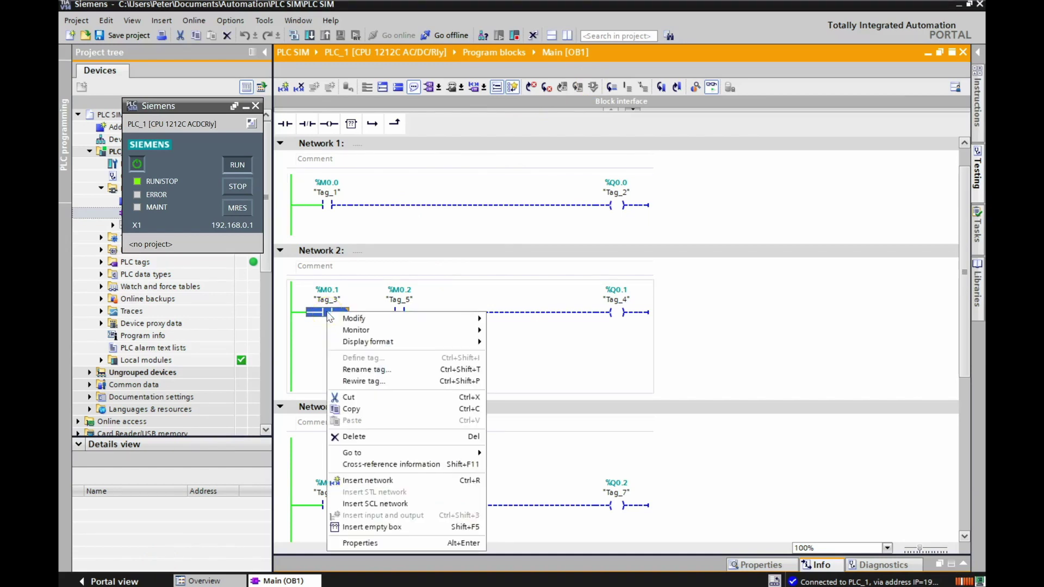
mouse_move(350, 319)
left_click(527, 331)
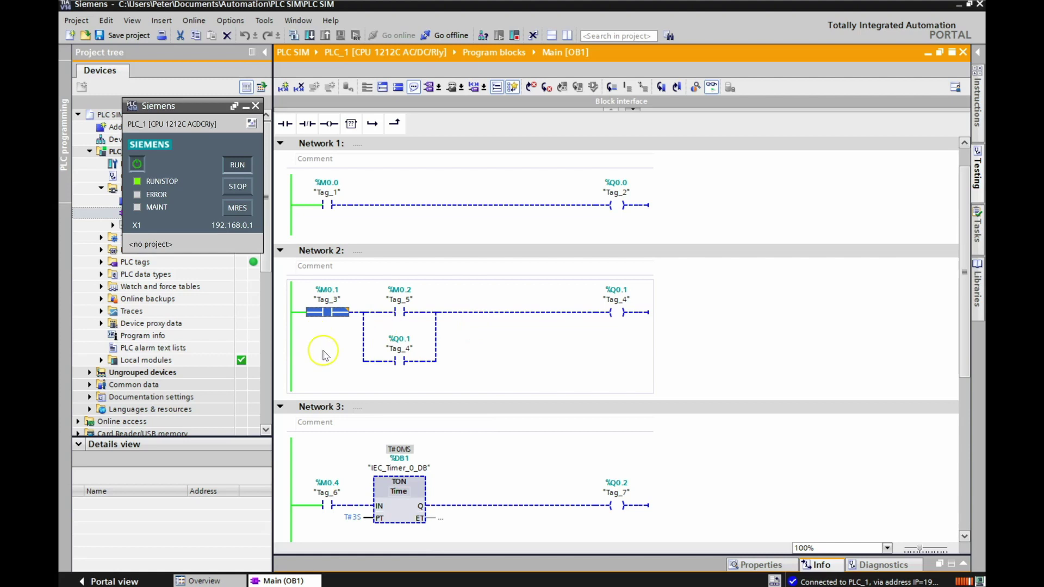
right_click(400, 314)
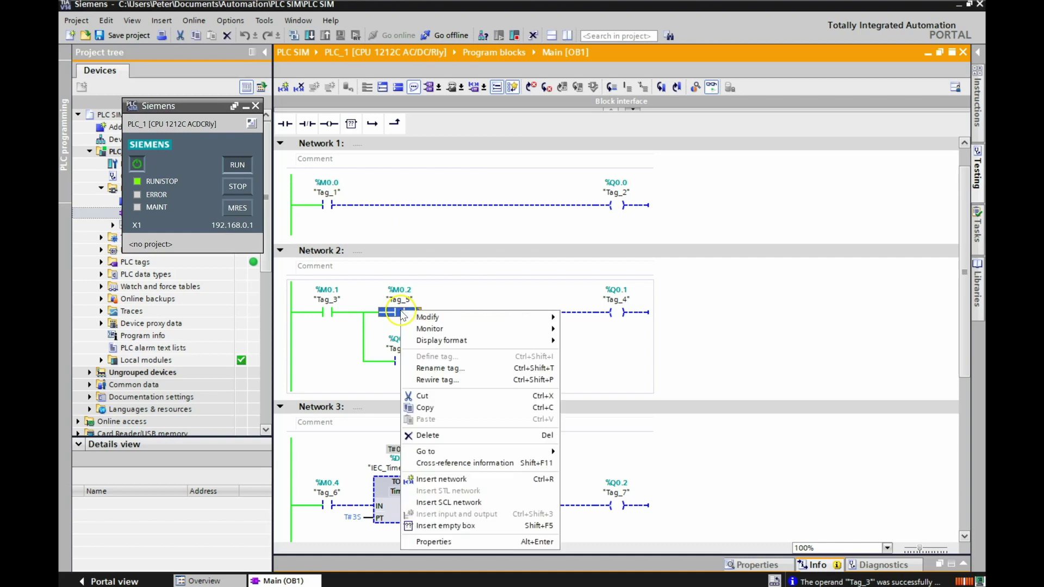
mouse_move(429, 317)
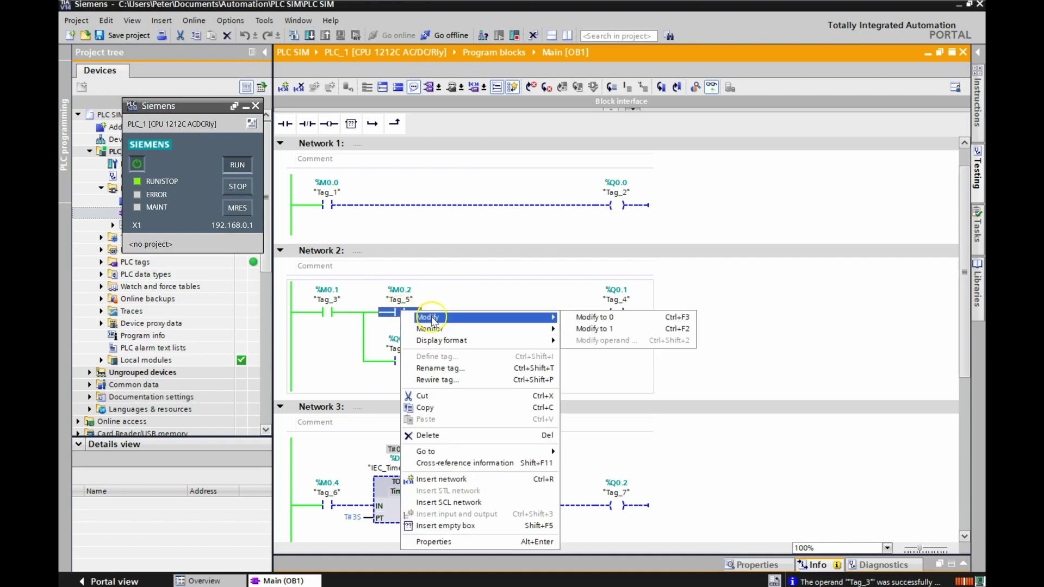
left_click(603, 329)
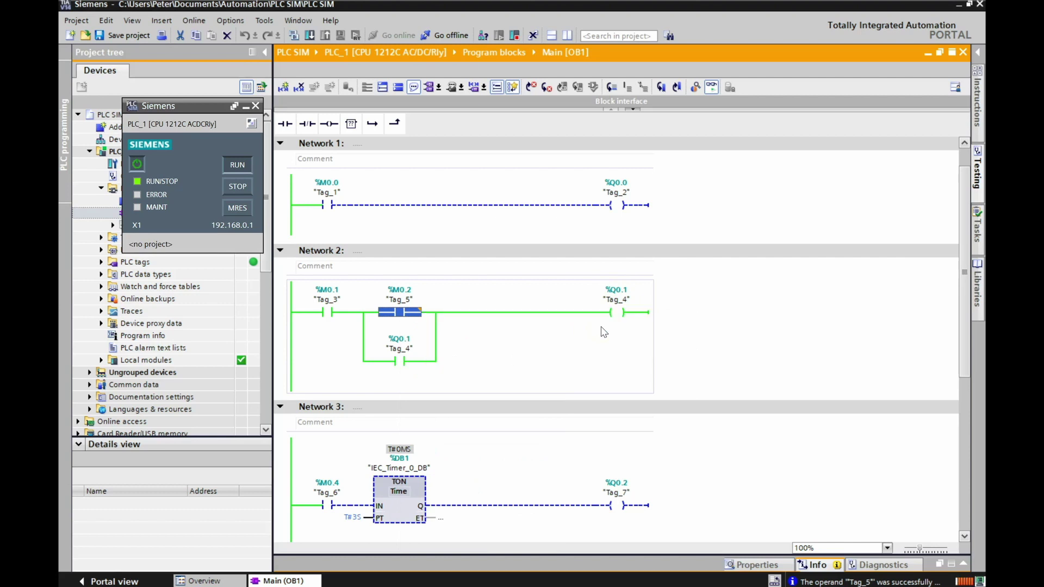
Reset Tag_5 to 0 while Tag_4 stays latched
right_click(398, 313)
mouse_move(446, 320)
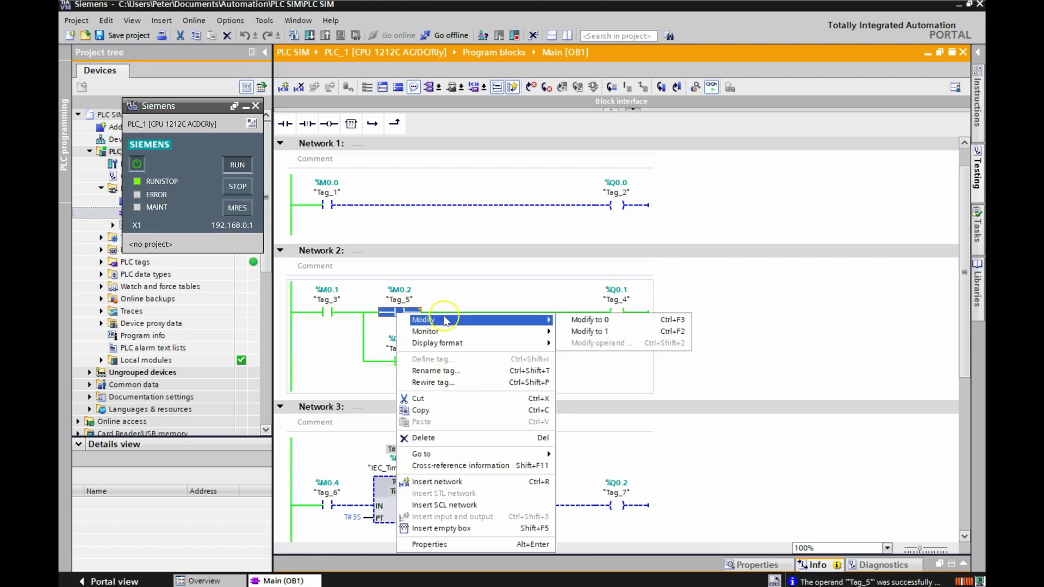
left_click(573, 320)
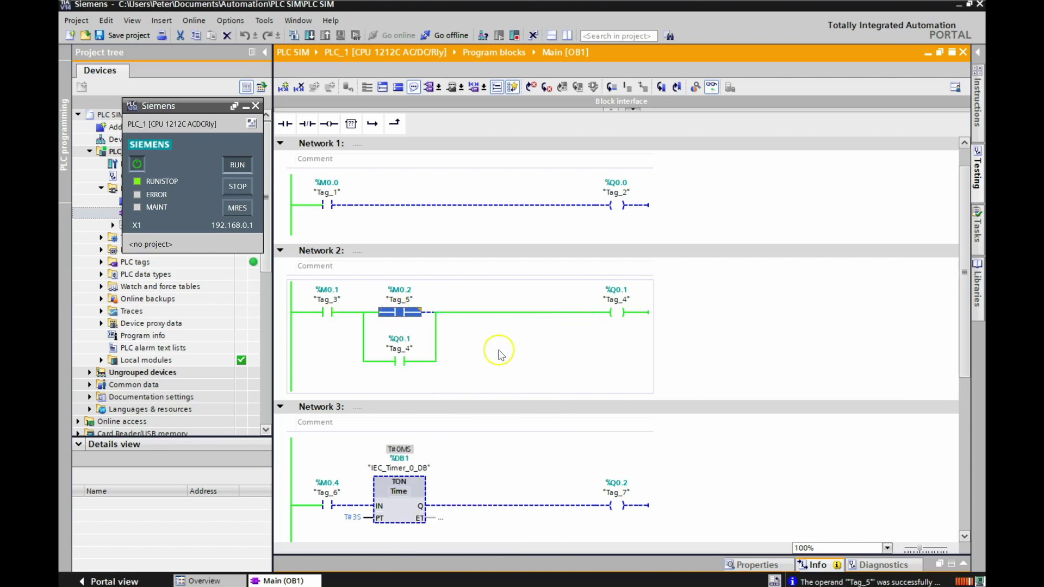
left_click(488, 357)
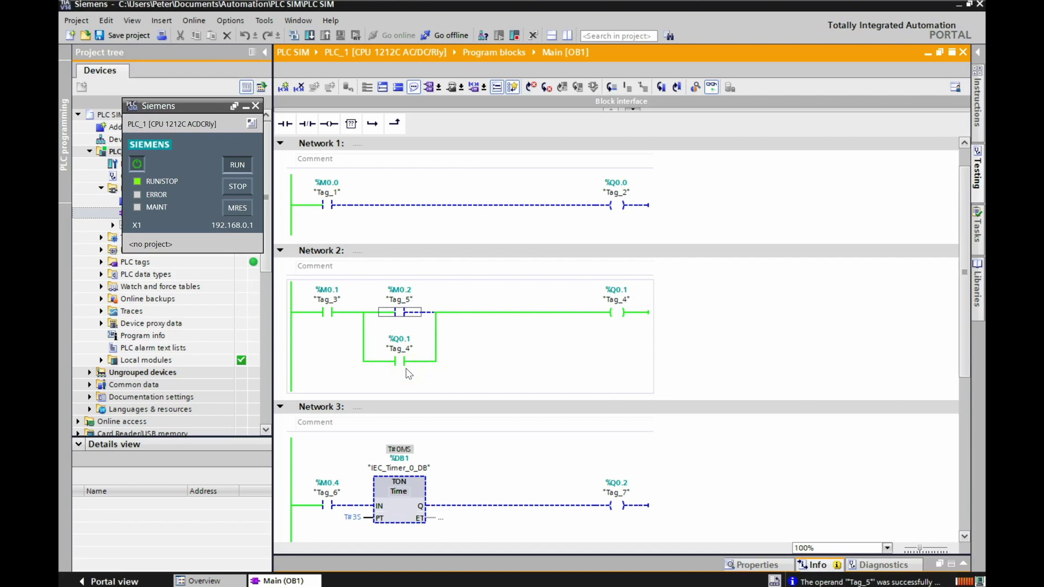
Reset Tag_3 to 0 to drop the Tag_4 latch
left_click(325, 312)
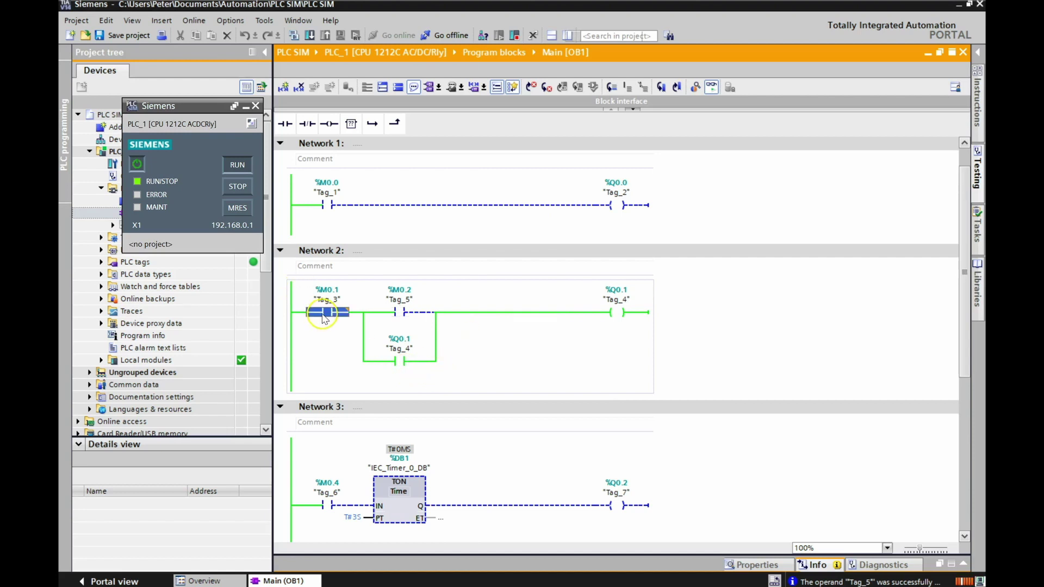
right_click(324, 314)
mouse_move(351, 322)
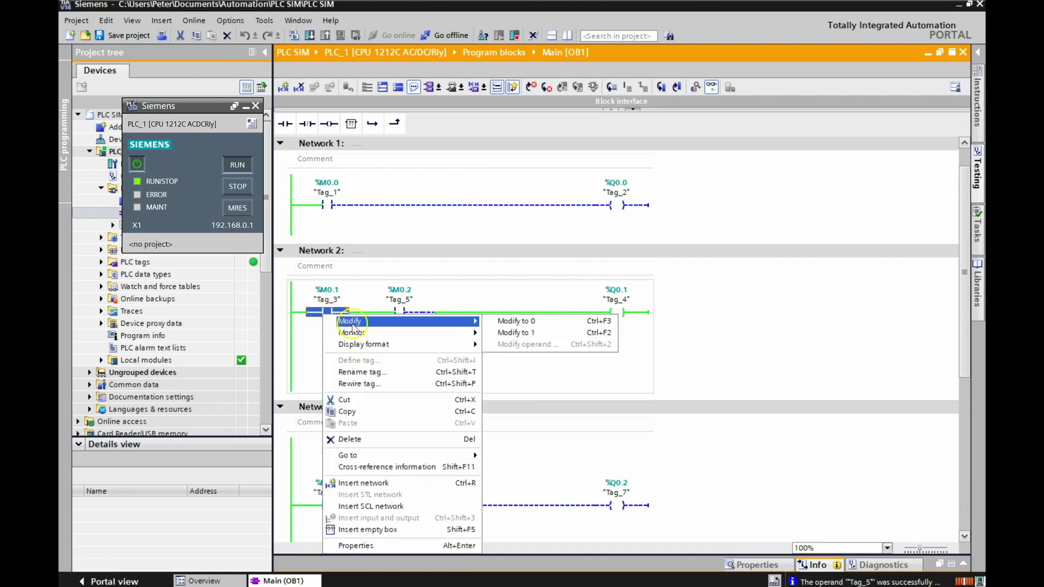
left_click(529, 325)
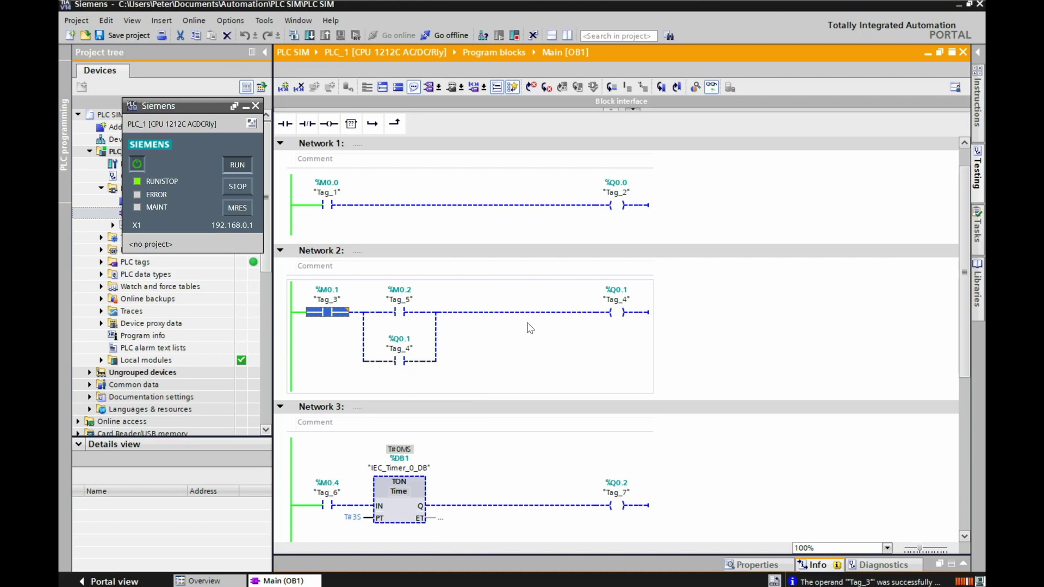
left_click(320, 352)
left_click(474, 360)
scroll(474, 359, "down", 5)
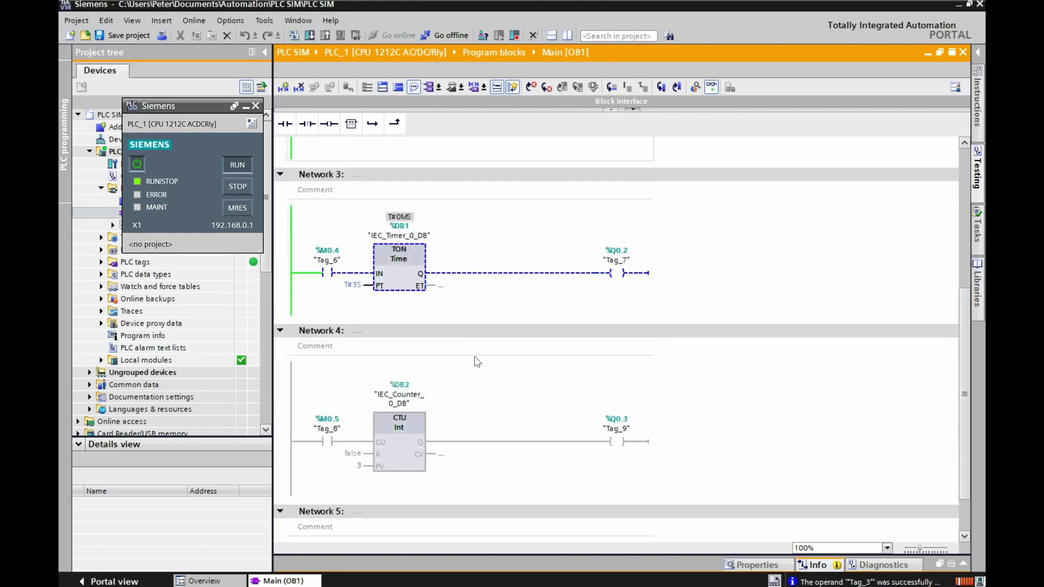
Modify Tag_6 in Network 3 to 1, starting the T#3S TON that energises Tag_7
left_click(352, 267)
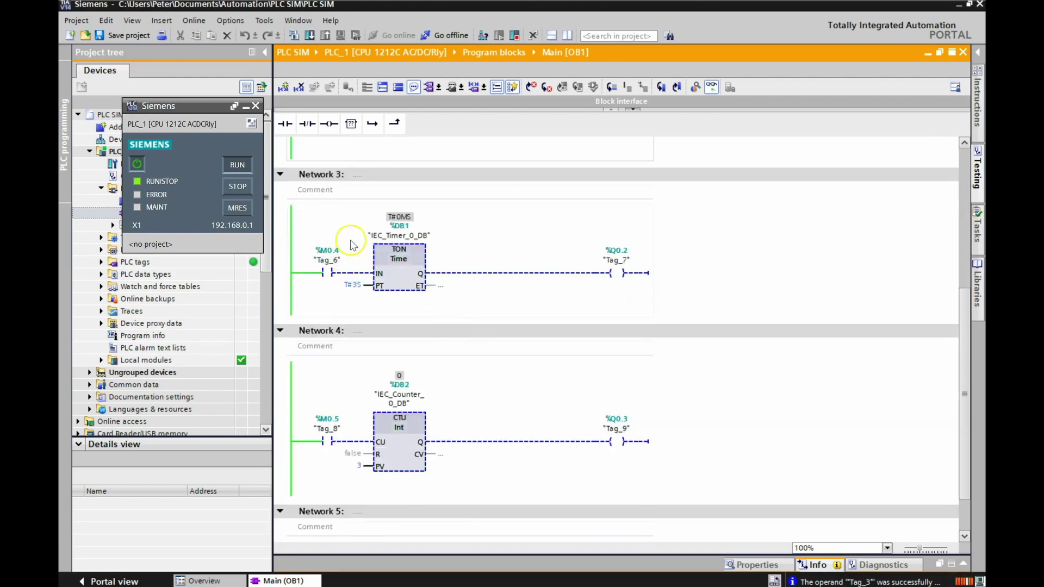
right_click(327, 273)
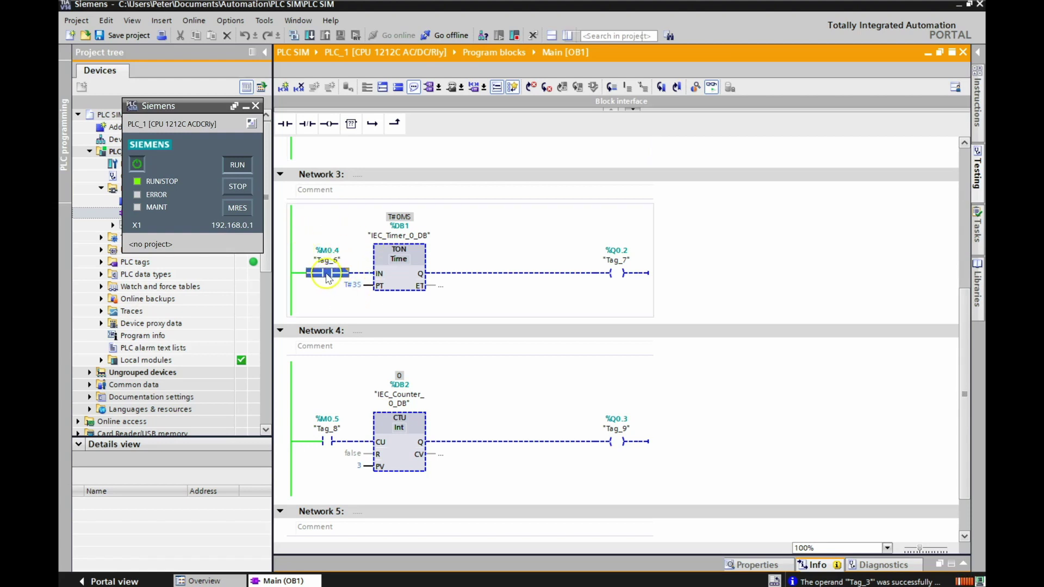
left_click(450, 247)
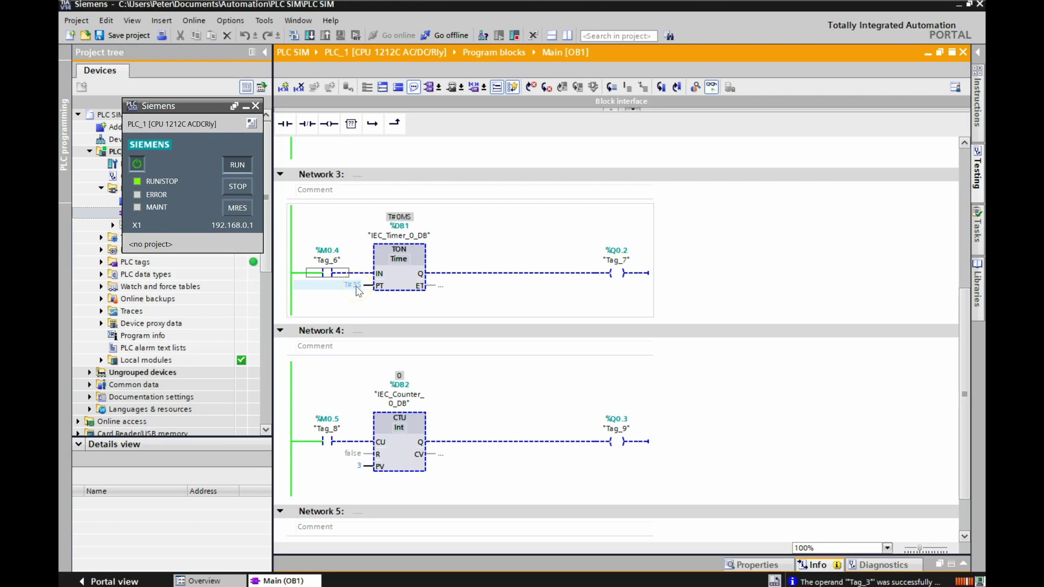
left_click(338, 273)
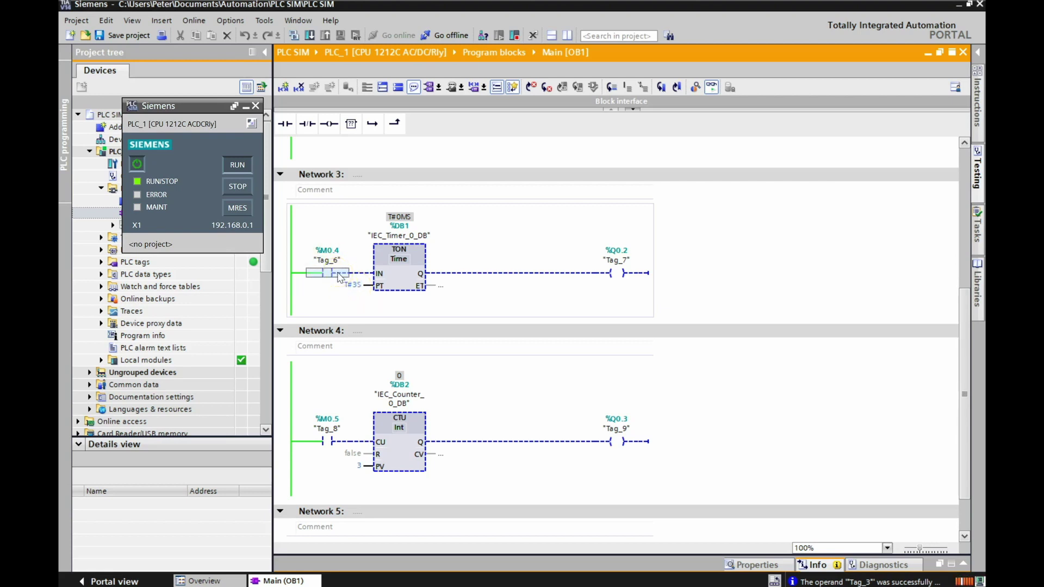
left_click(415, 236)
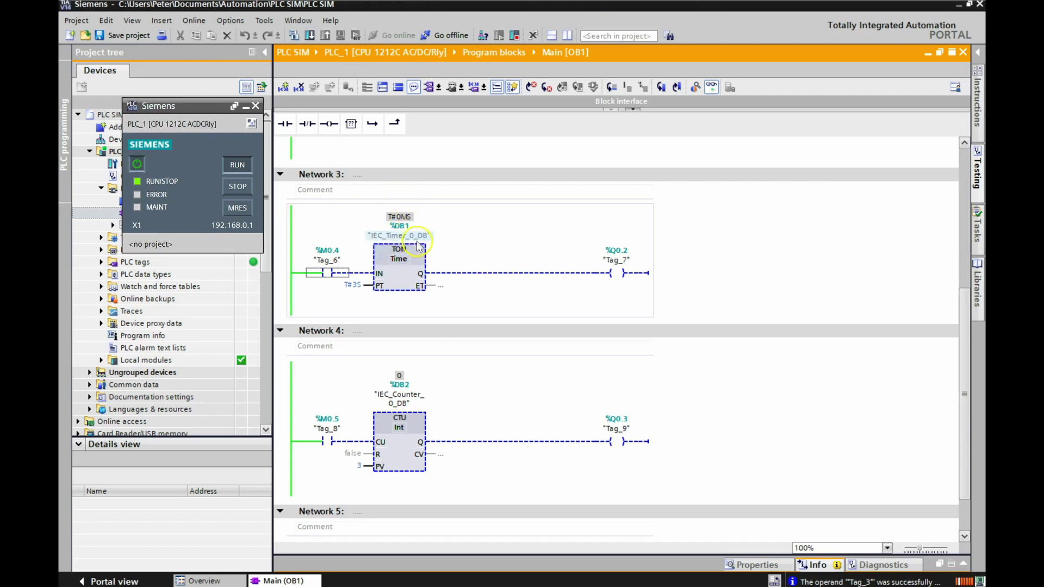
left_click(616, 266)
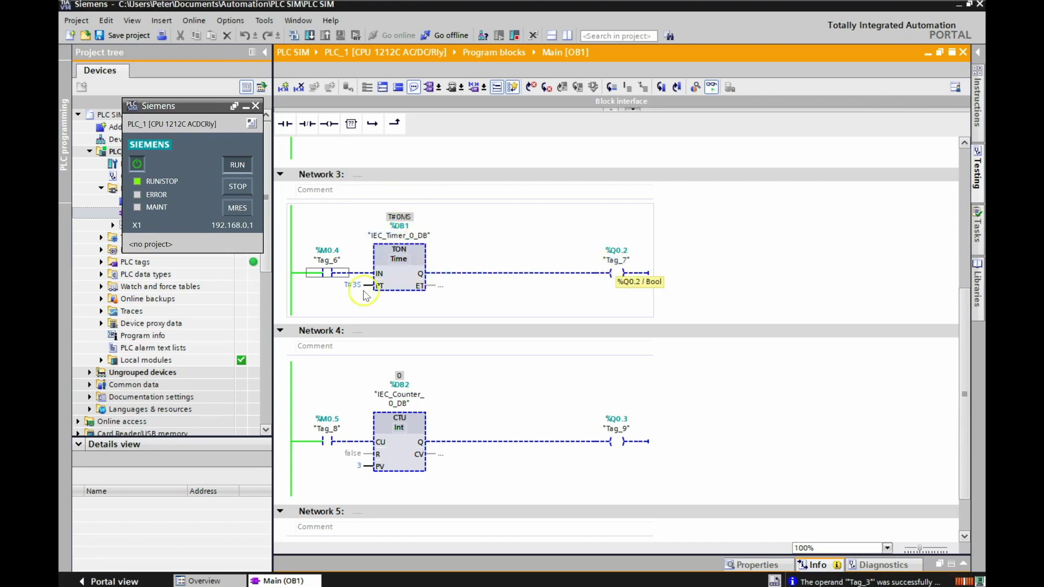
right_click(325, 273)
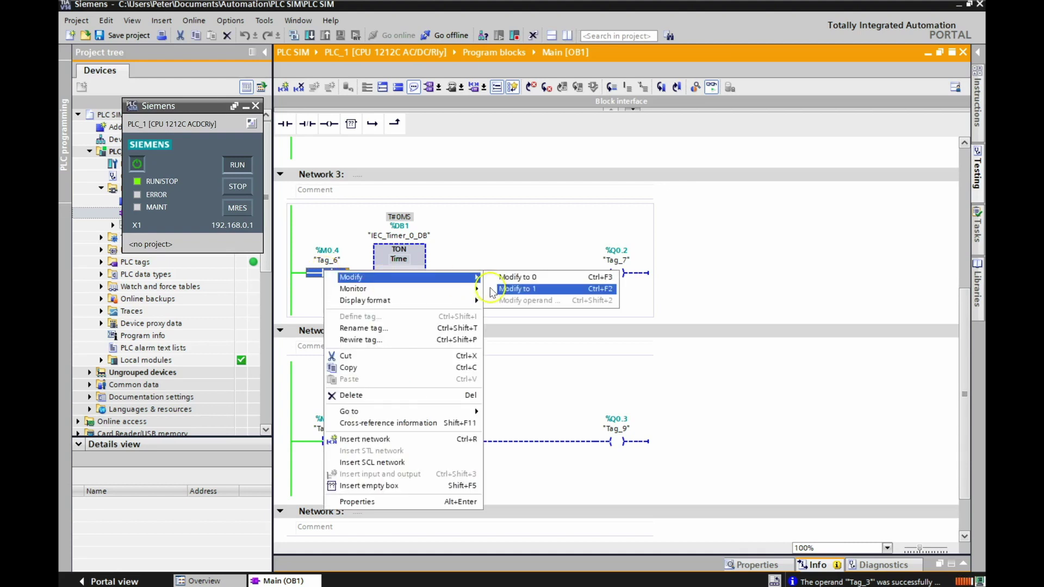
left_click(505, 287)
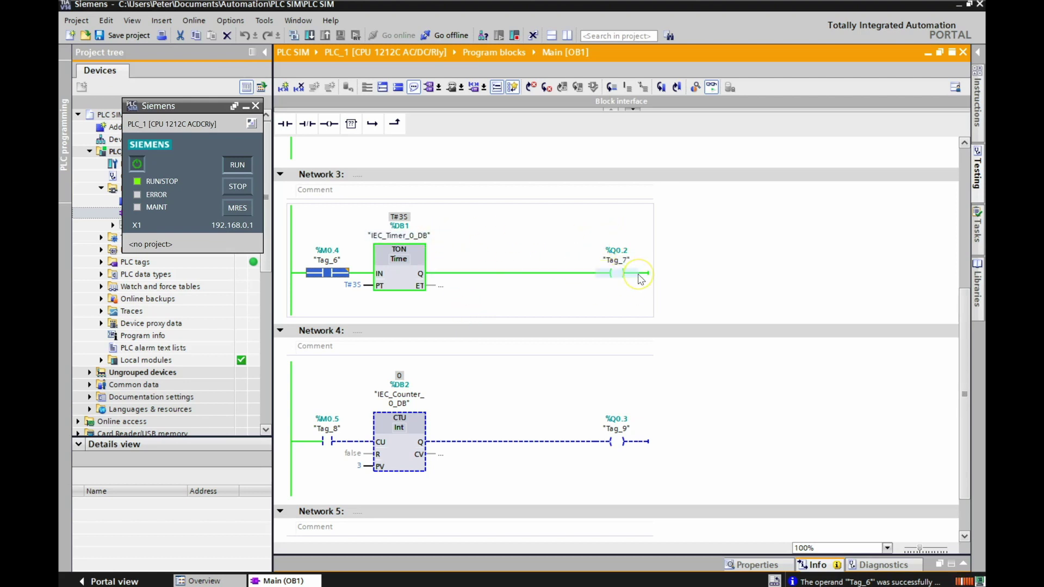
Modify Tag_6 back to 0, resetting the timer
right_click(339, 273)
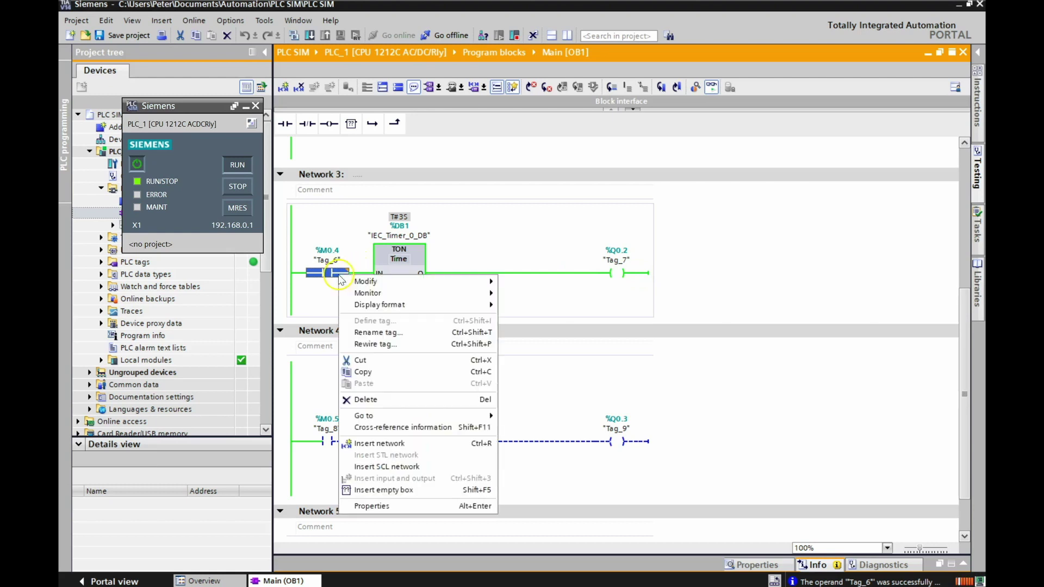
mouse_move(387, 281)
left_click(522, 293)
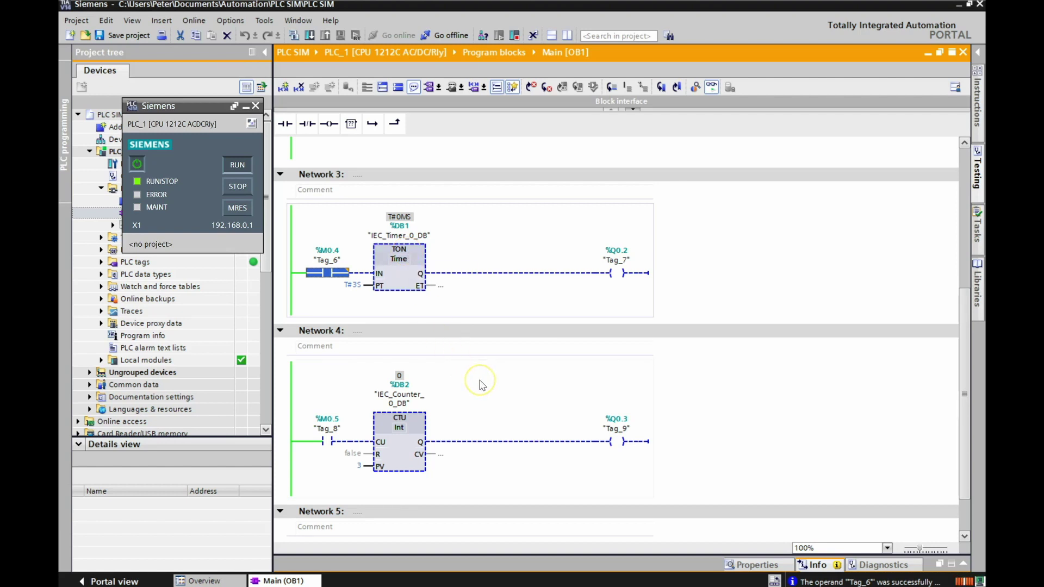
scroll(480, 385, "down", 2)
Pulse Tag_8 to 1 and back to 0, giving the CTU its first count
left_click(462, 407)
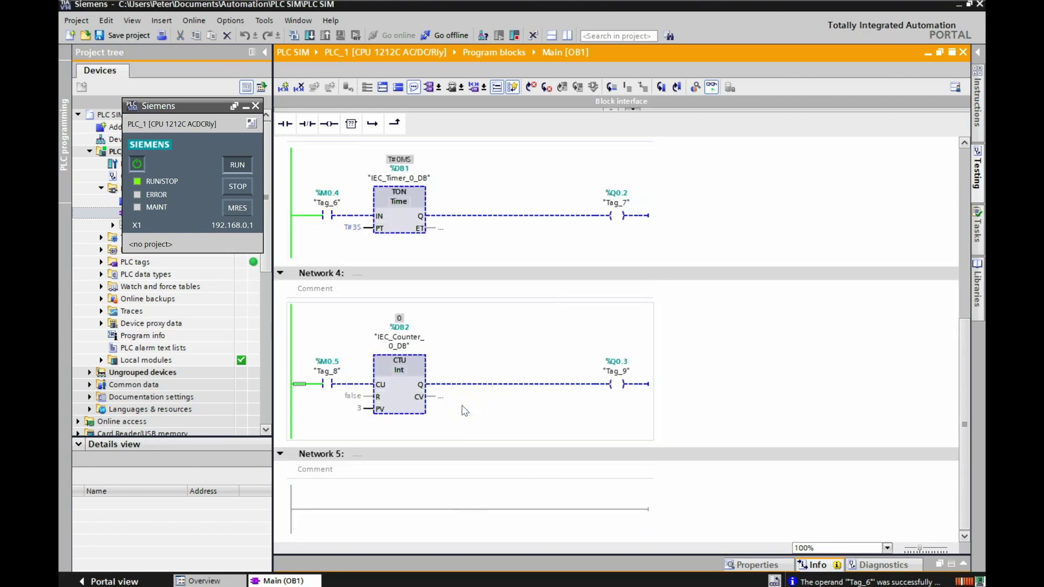
right_click(327, 384)
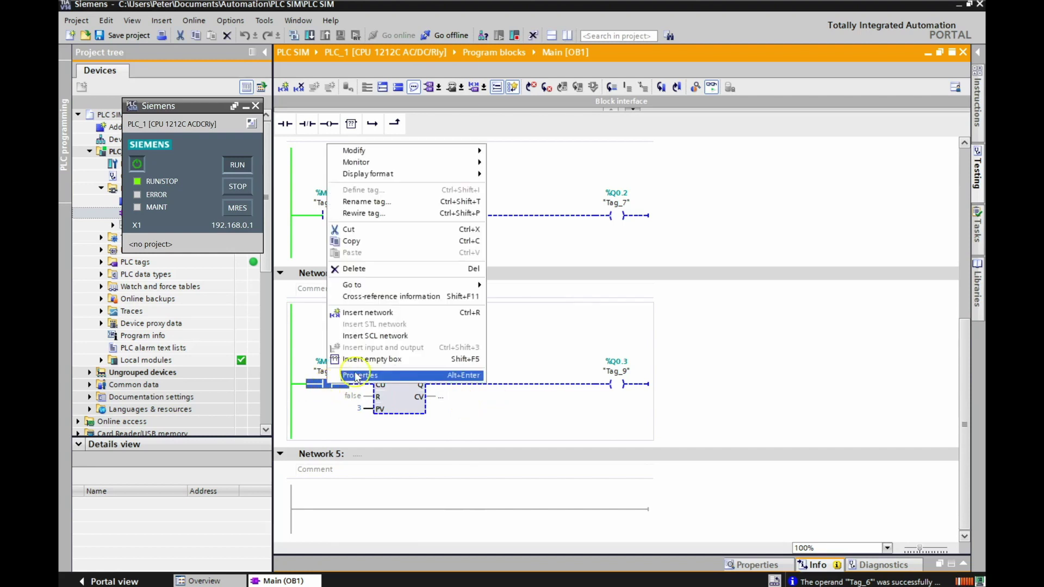
mouse_move(391, 150)
left_click(544, 163)
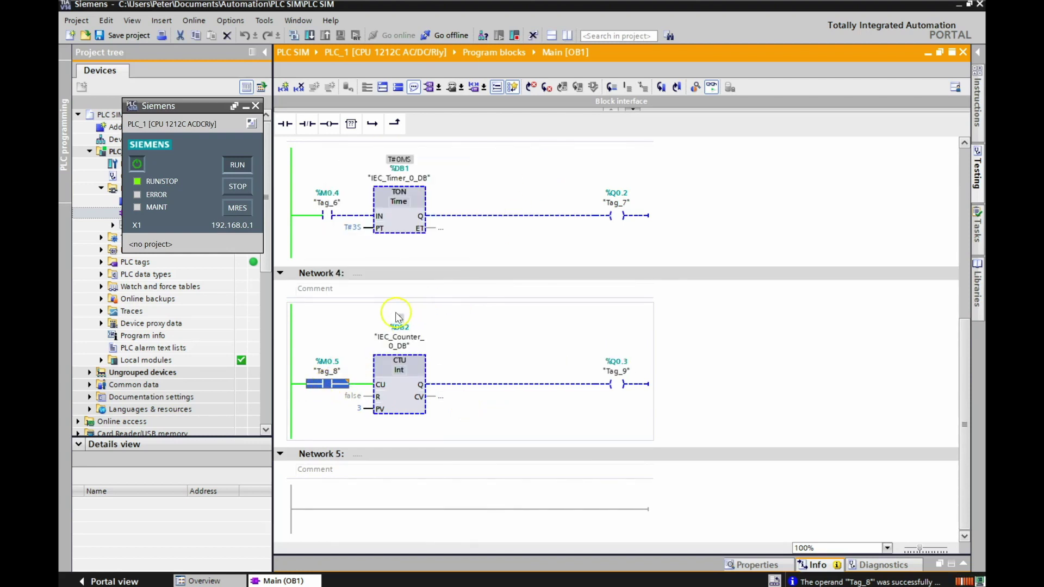
right_click(326, 384)
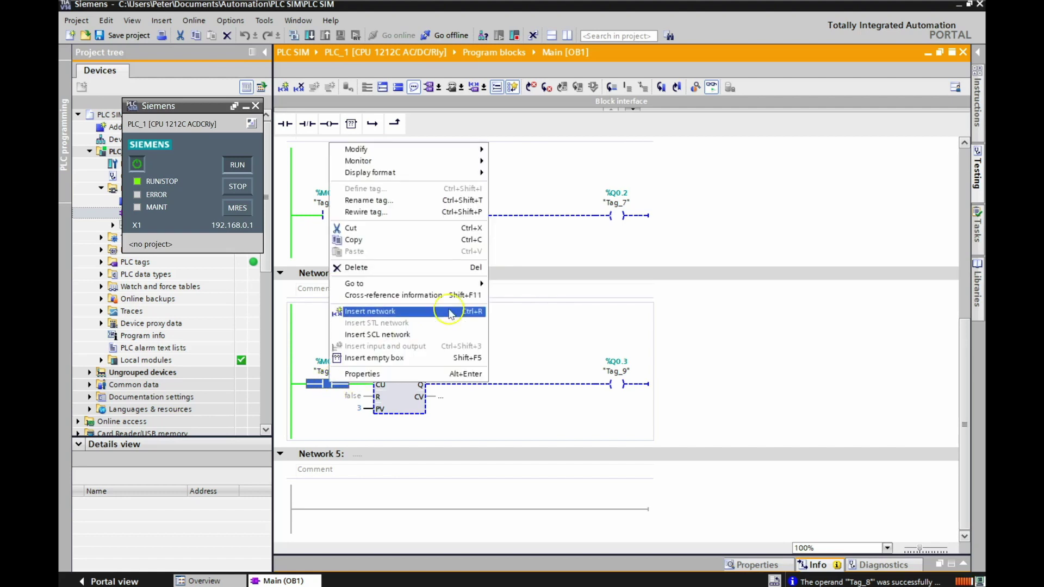
mouse_move(438, 148)
left_click(531, 154)
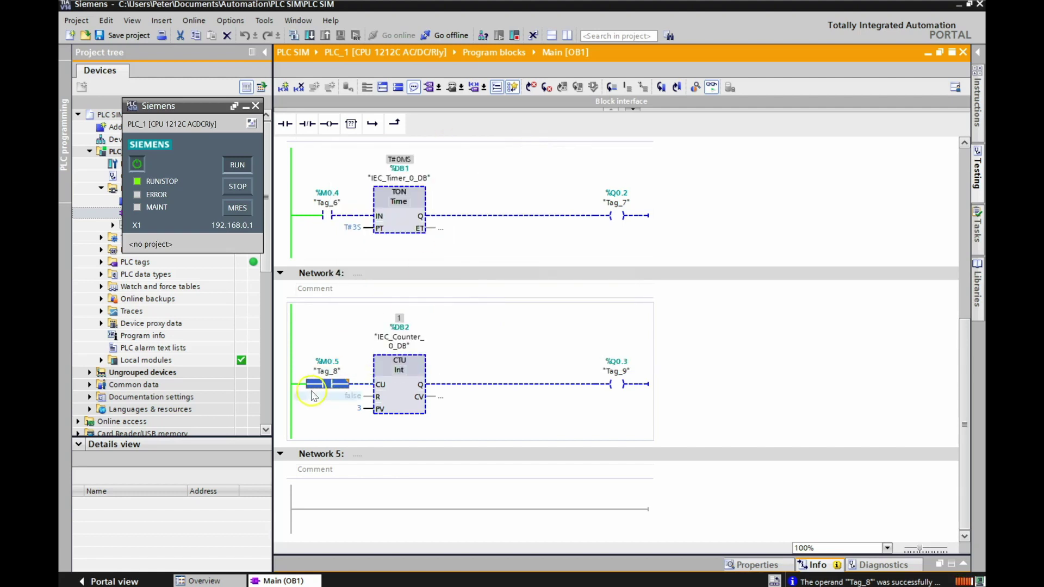
Pulse Tag_8 a second time, raising the counter value to 2
double_click(314, 409)
right_click(326, 384)
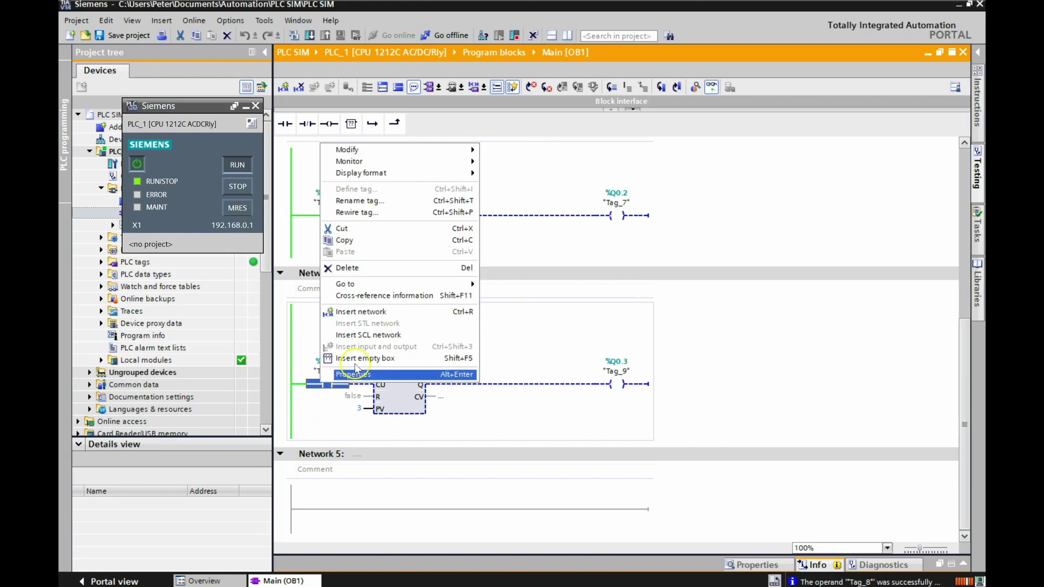
mouse_move(431, 145)
left_click(514, 154)
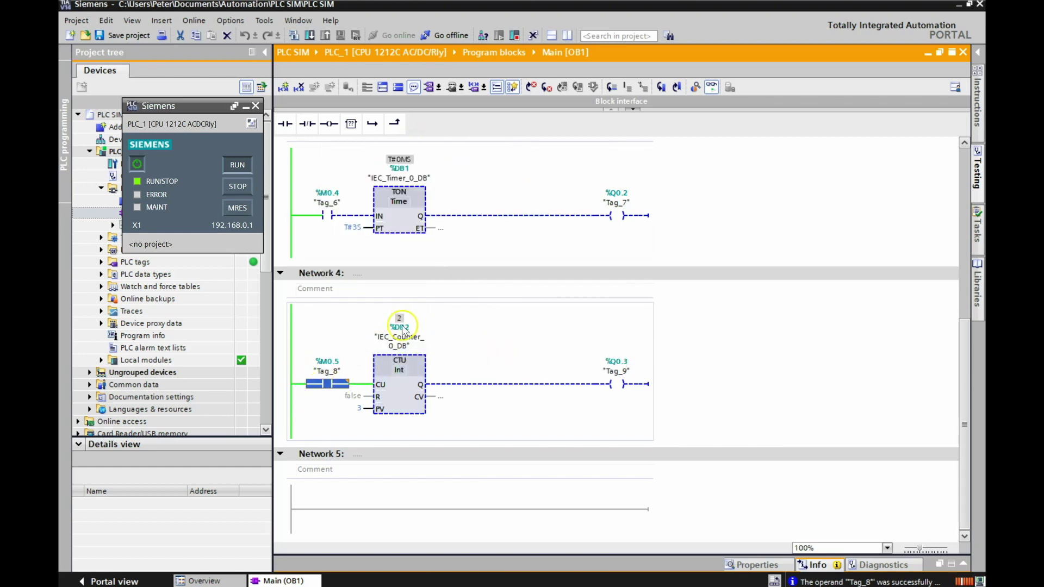
right_click(326, 384)
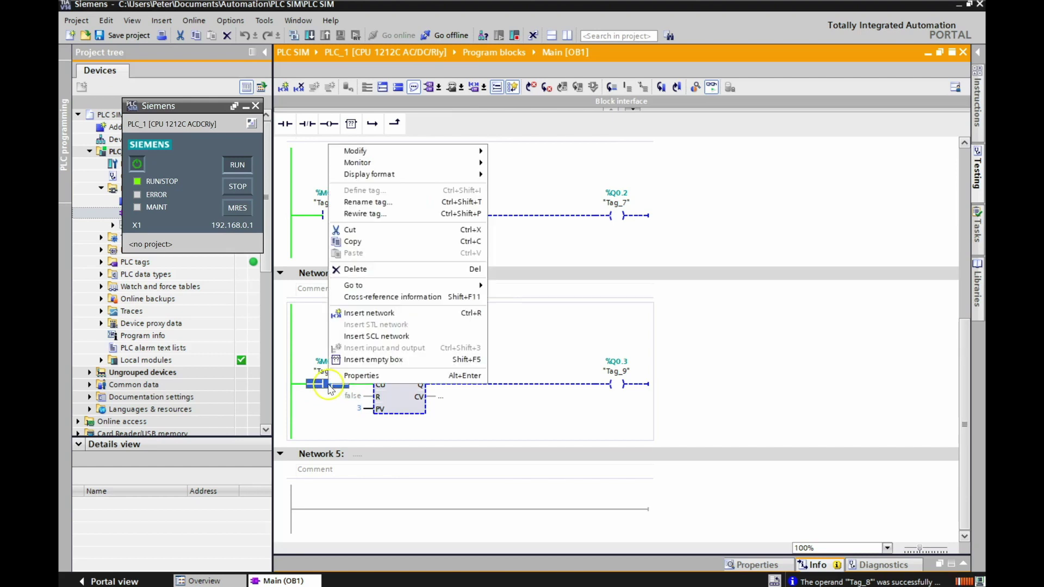
mouse_move(418, 174)
mouse_move(429, 150)
left_click(520, 155)
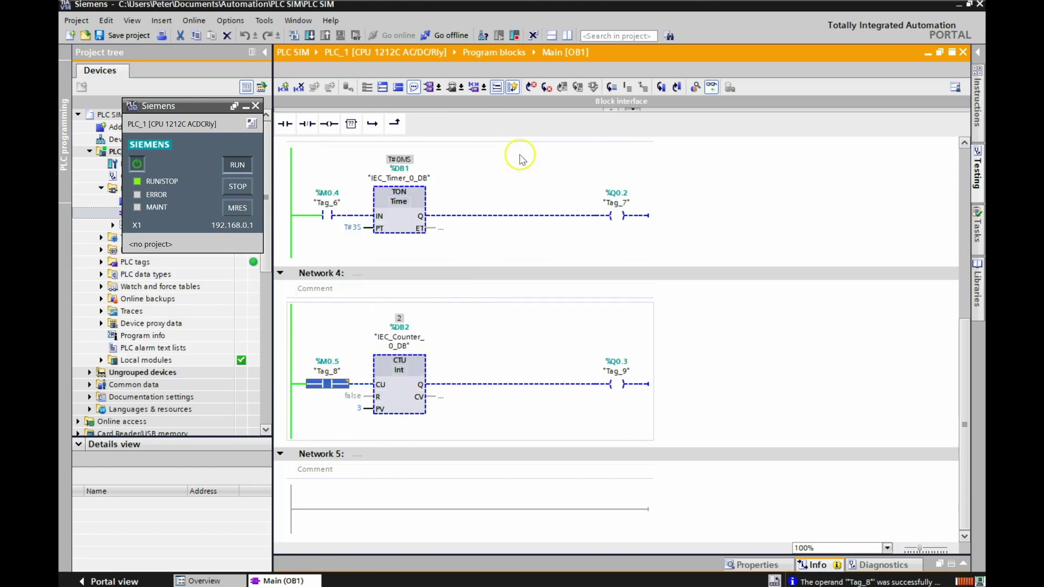
Pulse Tag_8 a third time so the CTU reaches PV 3, energising Tag_9 (%Q0.3)
right_click(321, 385)
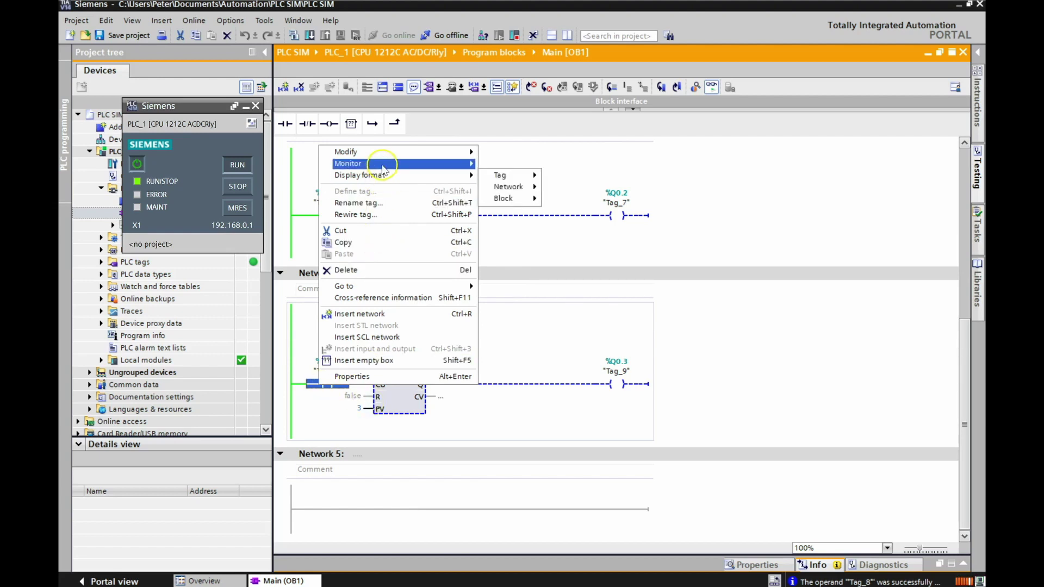
mouse_move(405, 150)
left_click(512, 163)
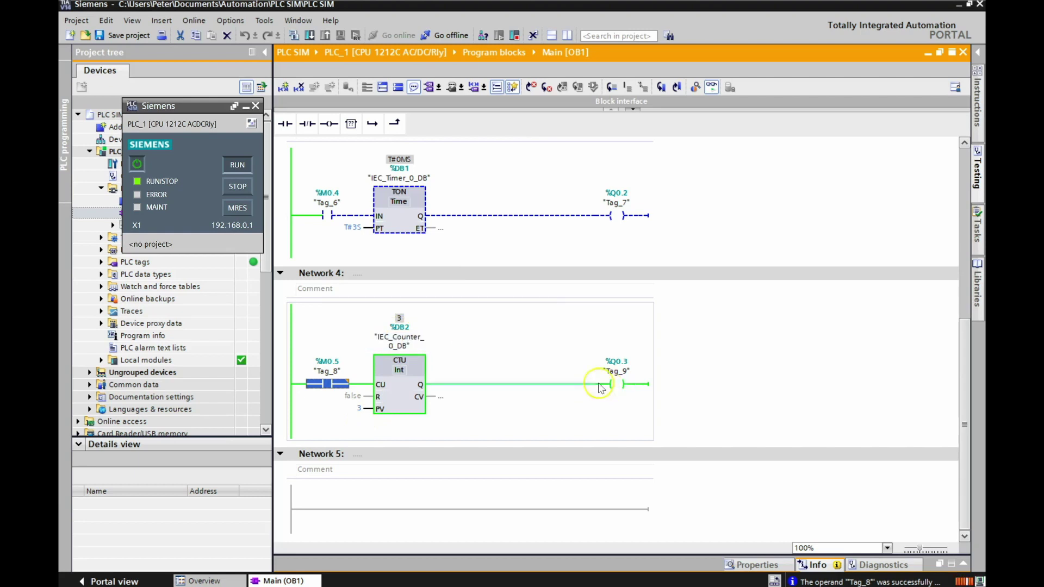
right_click(325, 387)
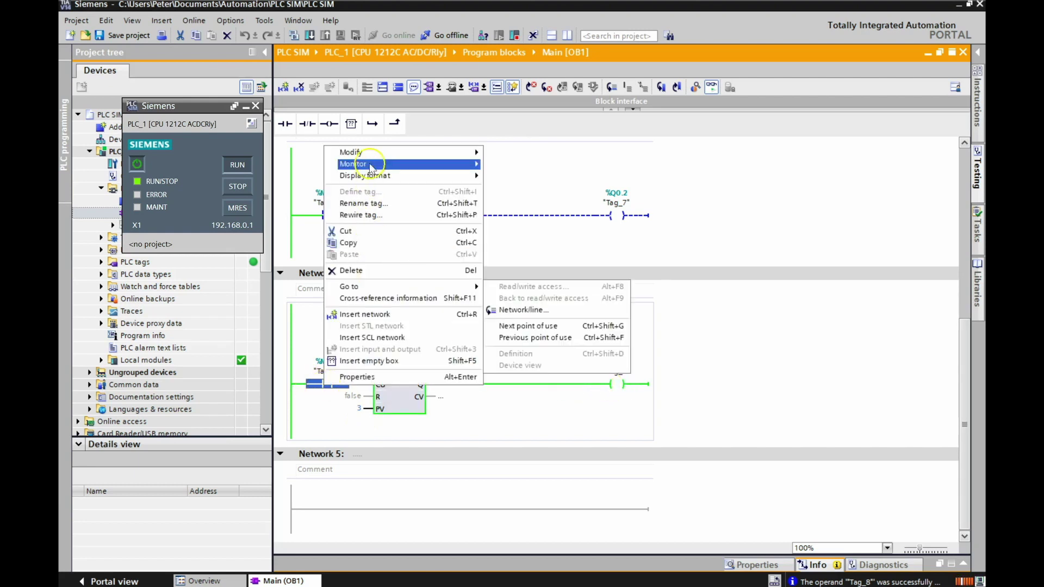
mouse_move(353, 152)
left_click(518, 158)
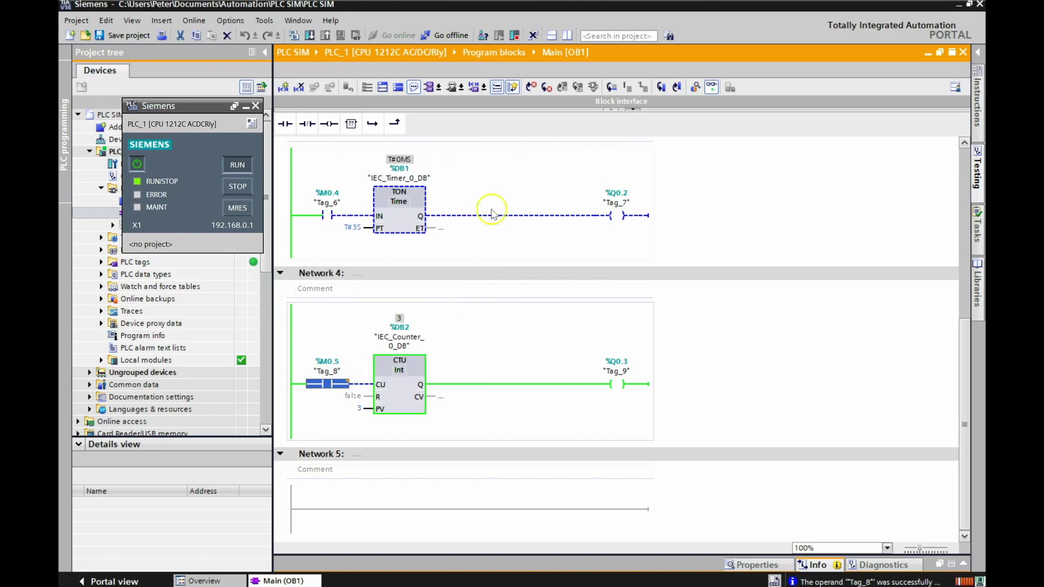
left_click(326, 409)
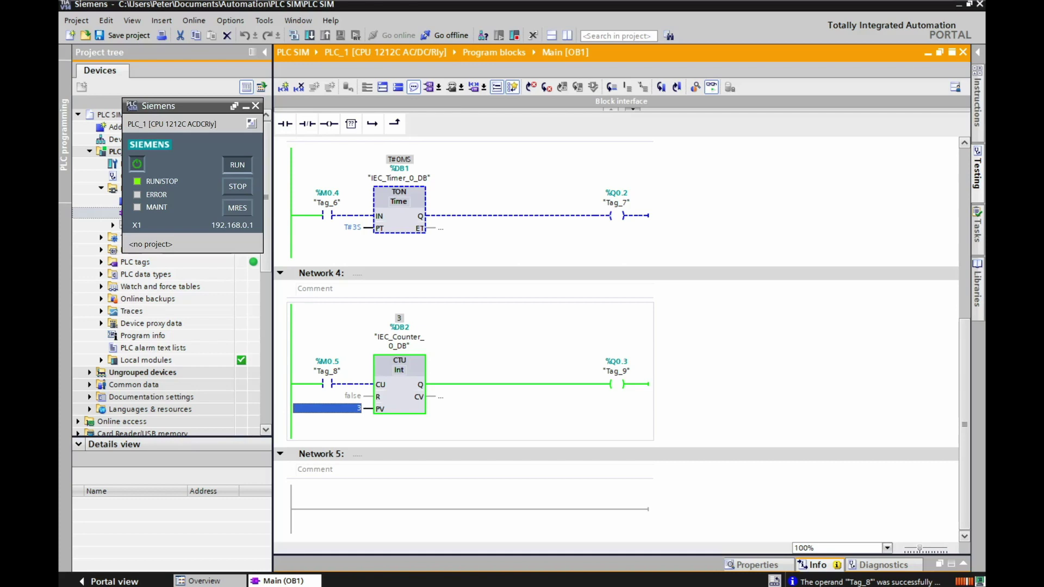
left_click(967, 468)
left_click_drag(967, 467, 961, 430)
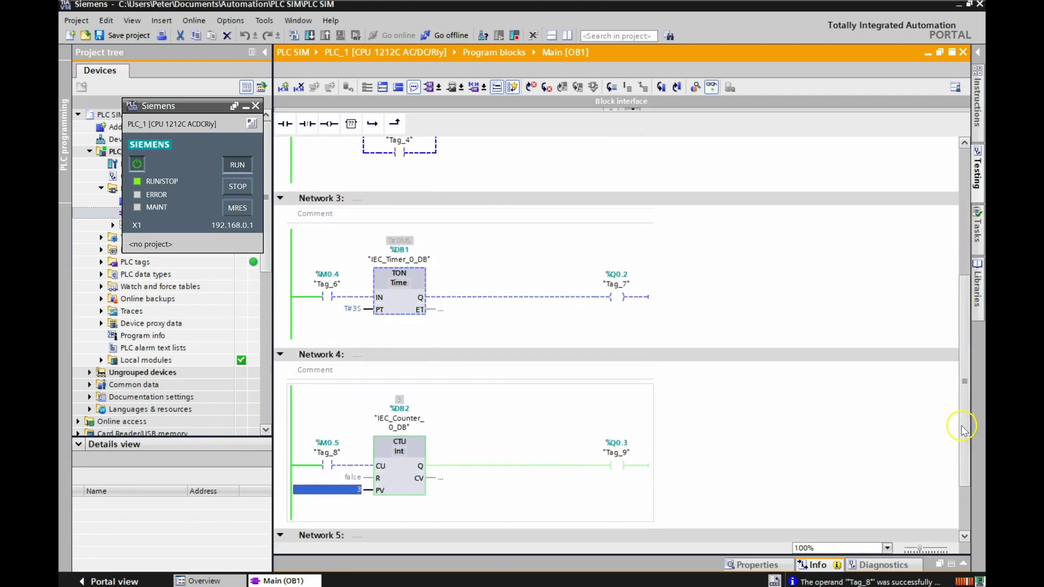